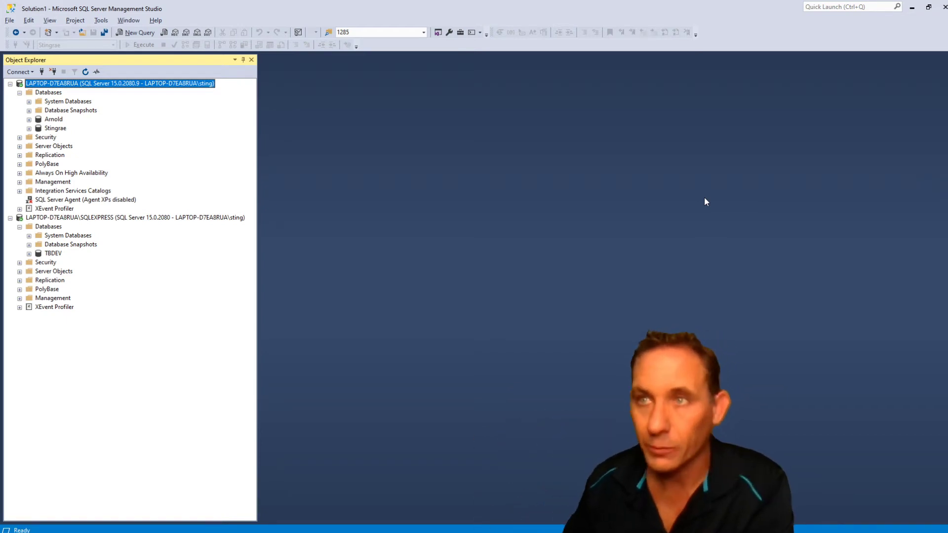
# Start the data import wizard for the Stingrae database and set the data source to Microsoft Excel.
pyautogui.rightClick(58, 130)
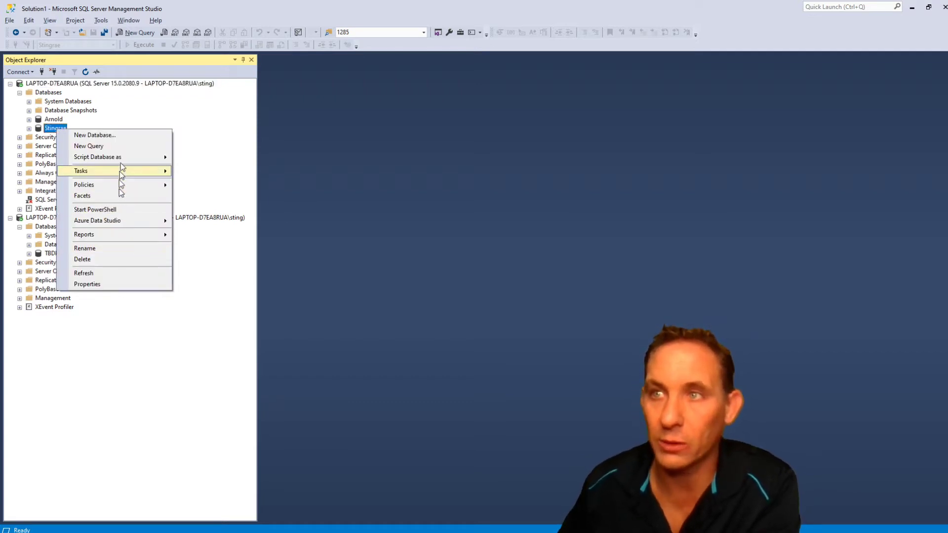
pyautogui.moveTo(121, 172)
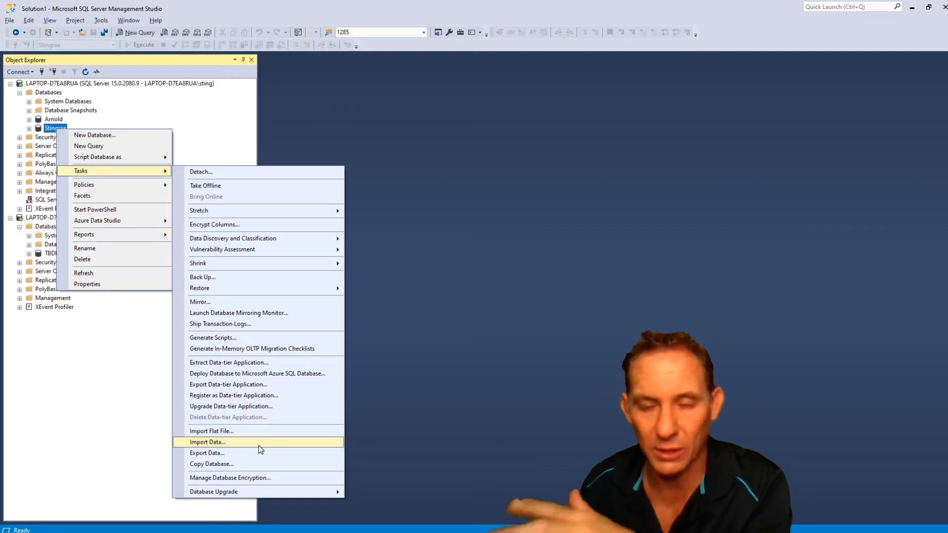
pyautogui.click(259, 443)
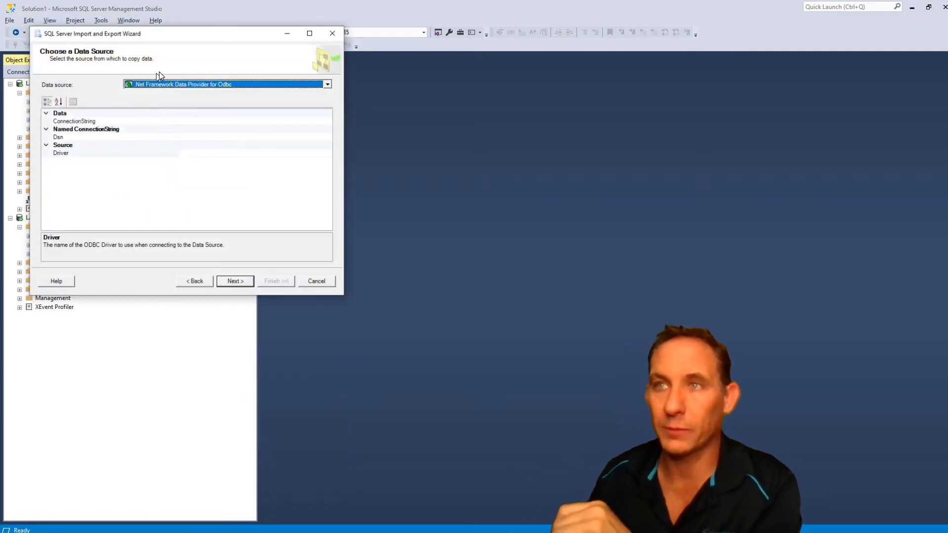
pyautogui.click(161, 85)
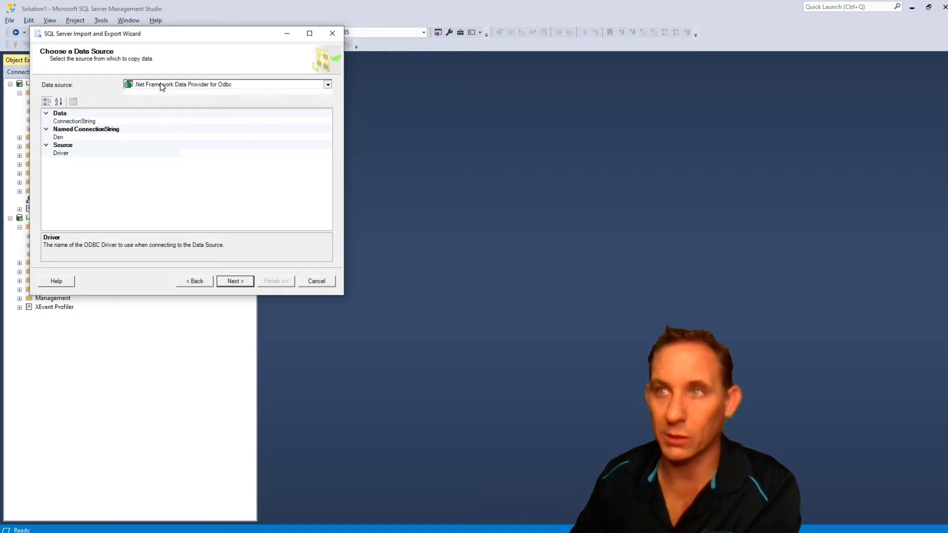
pyautogui.click(165, 130)
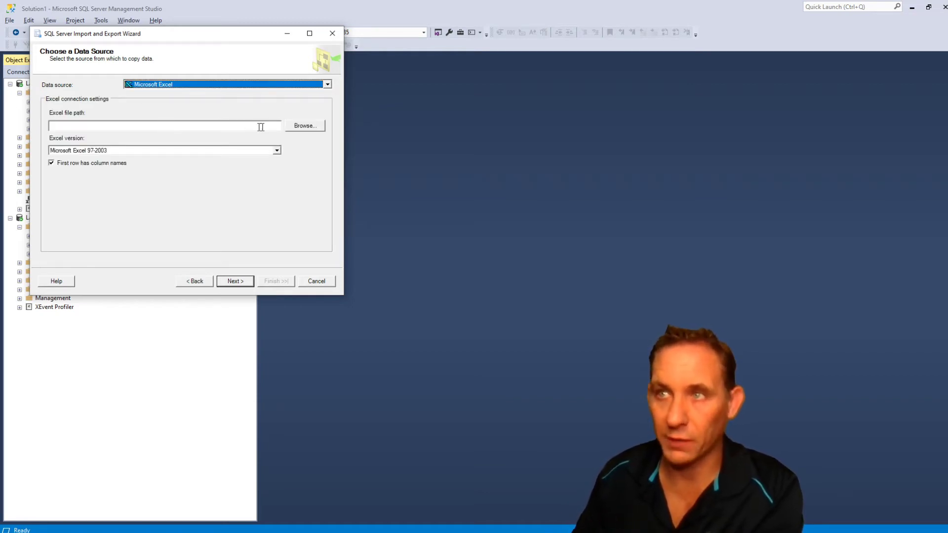
# Use import.xlsx from the Demos folder as the Excel file and try to continue past the data source page.
pyautogui.click(291, 128)
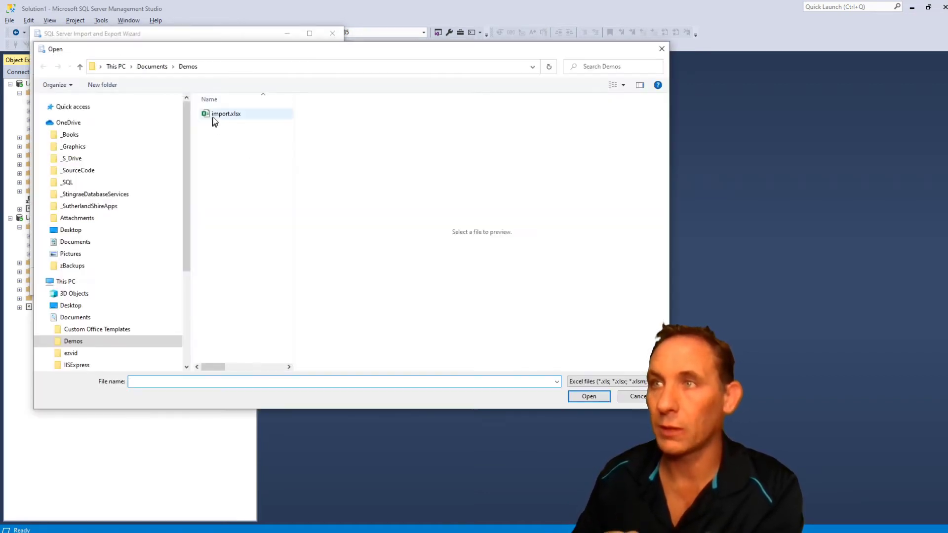
pyautogui.click(216, 115)
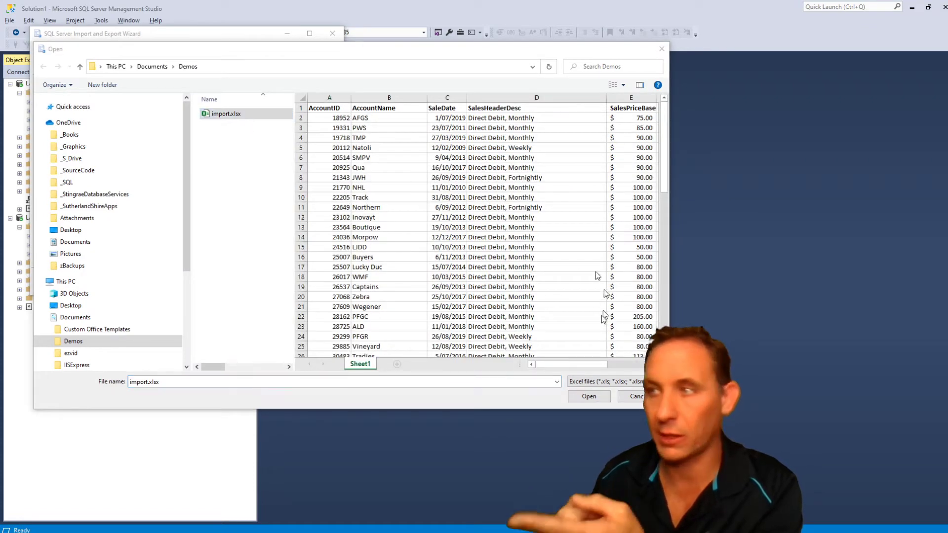
pyautogui.click(588, 396)
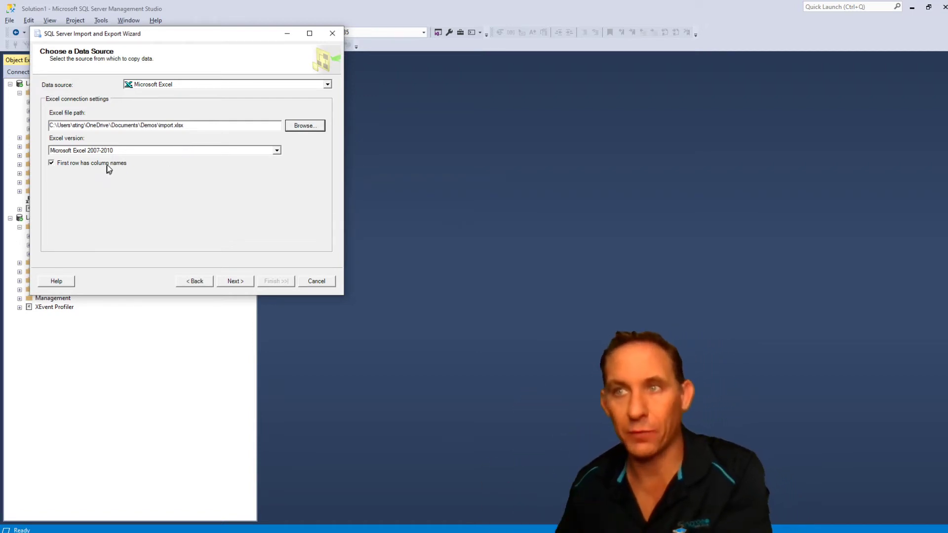
pyautogui.click(236, 283)
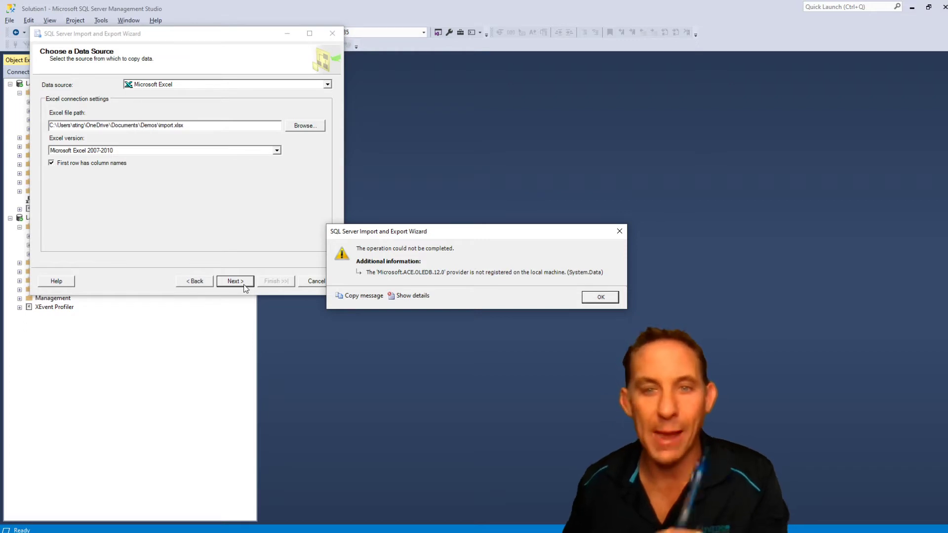
pyautogui.click(600, 297)
# Set the Excel version to Microsoft Excel 2016 and try again to continue to the destination page.
pyautogui.click(275, 151)
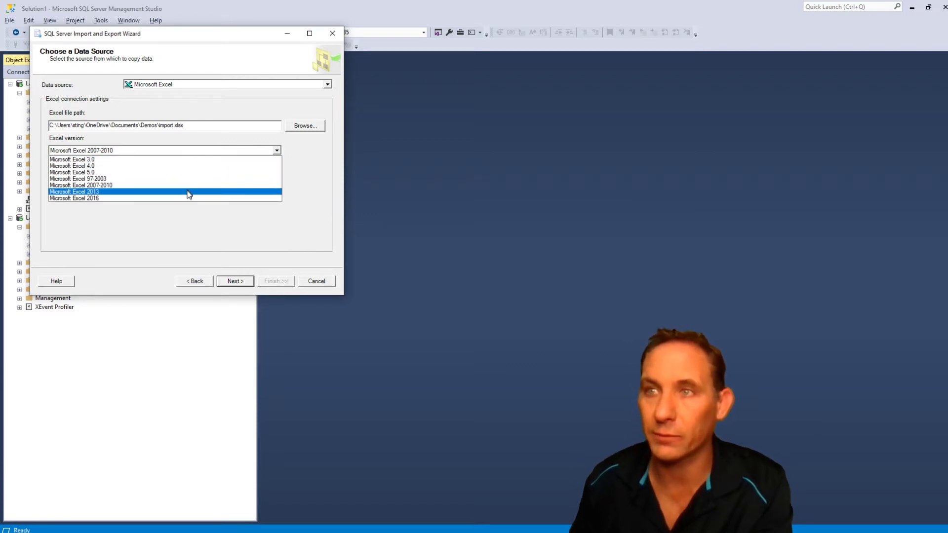
pyautogui.click(186, 198)
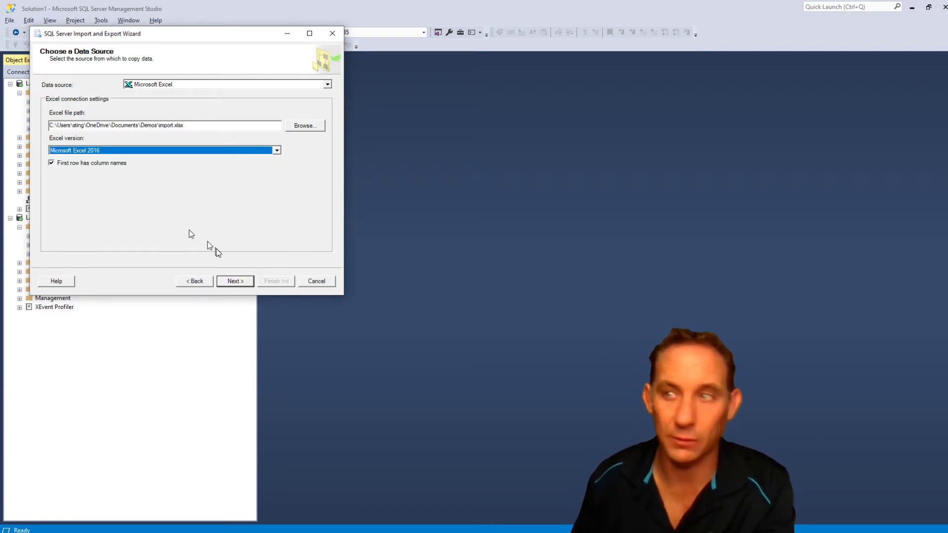
pyautogui.click(245, 285)
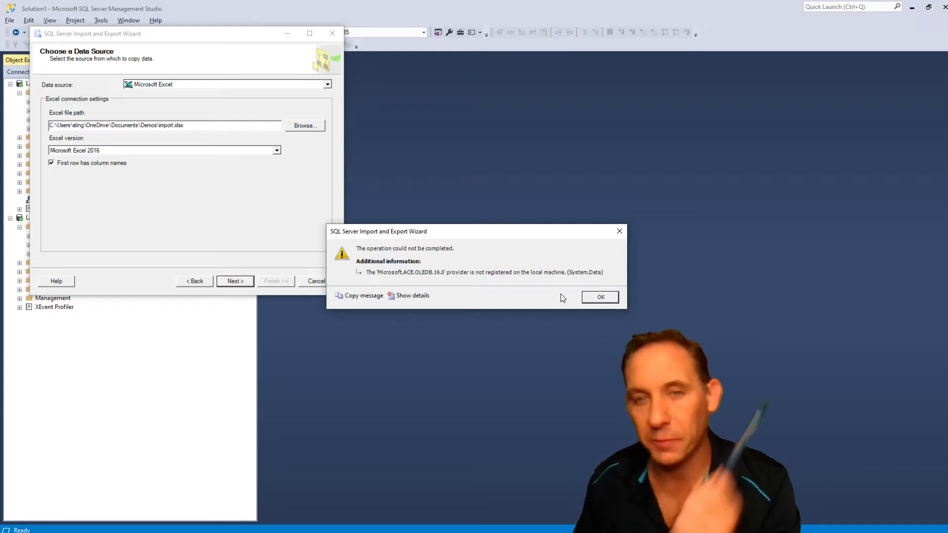
pyautogui.click(600, 297)
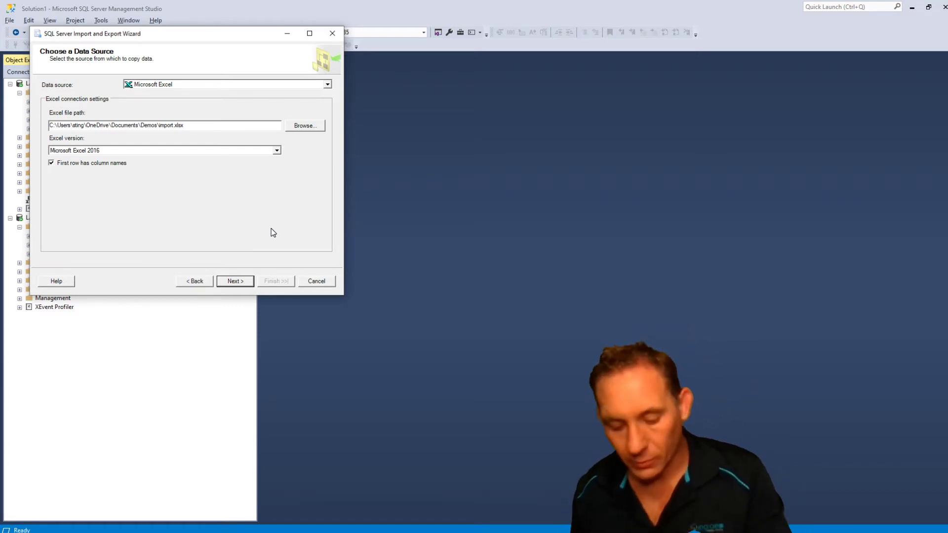
# Launch the standalone SQL Server 2019 Import and Export Data (64-bit) app and place its window beside the first wizard.
pyautogui.press('super')
pyautogui.write('import')
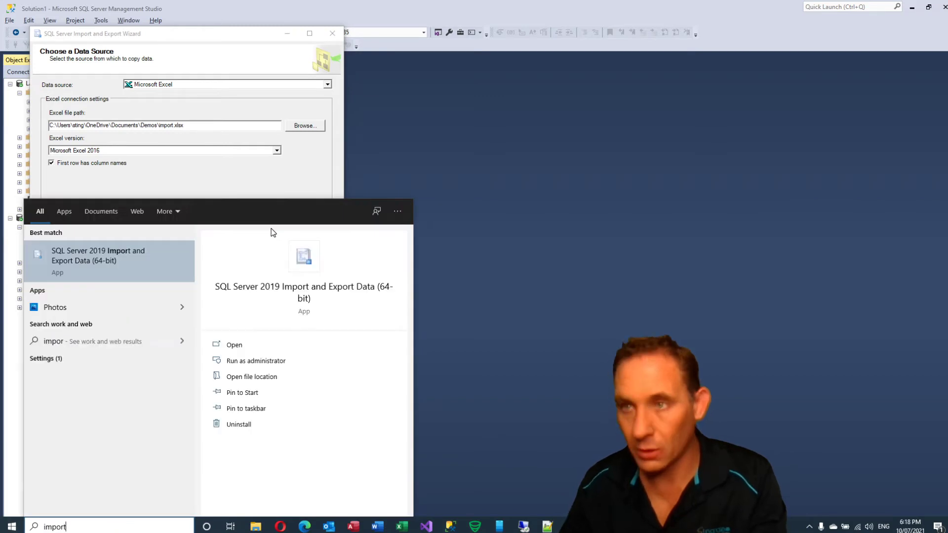
pyautogui.click(167, 279)
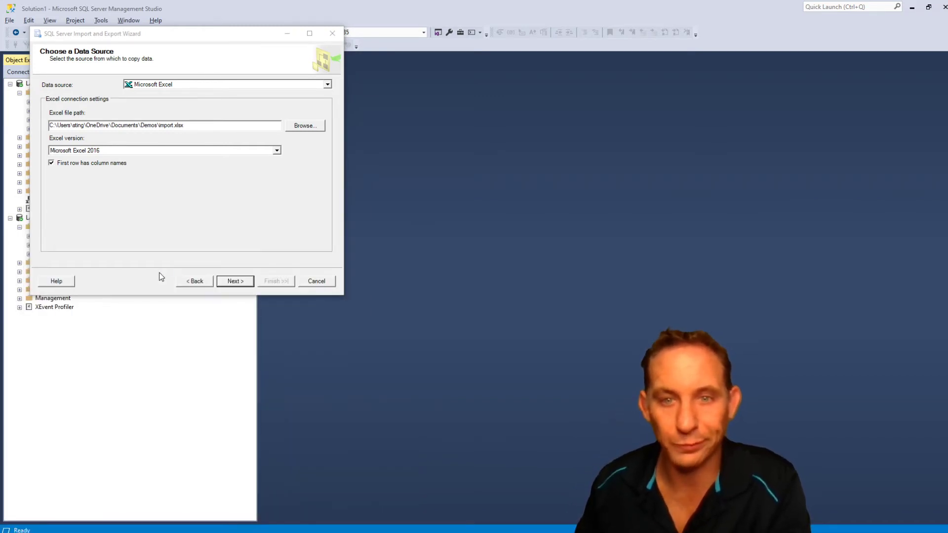
pyautogui.moveTo(158, 60); pyautogui.dragTo(446, 34)
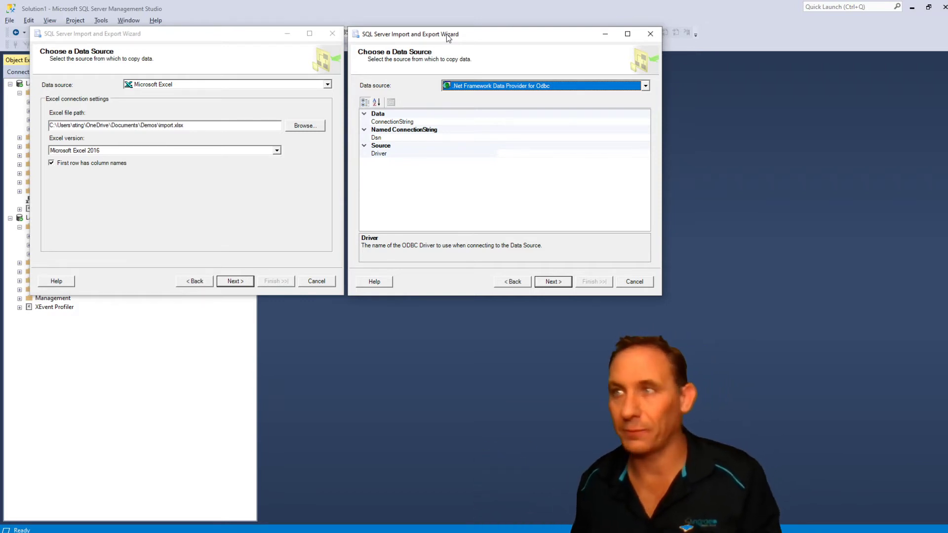
# Set the new wizard's source to Microsoft Excel with import.xlsx from the Demos folder, and cancel the original wizard.
pyautogui.click(484, 86)
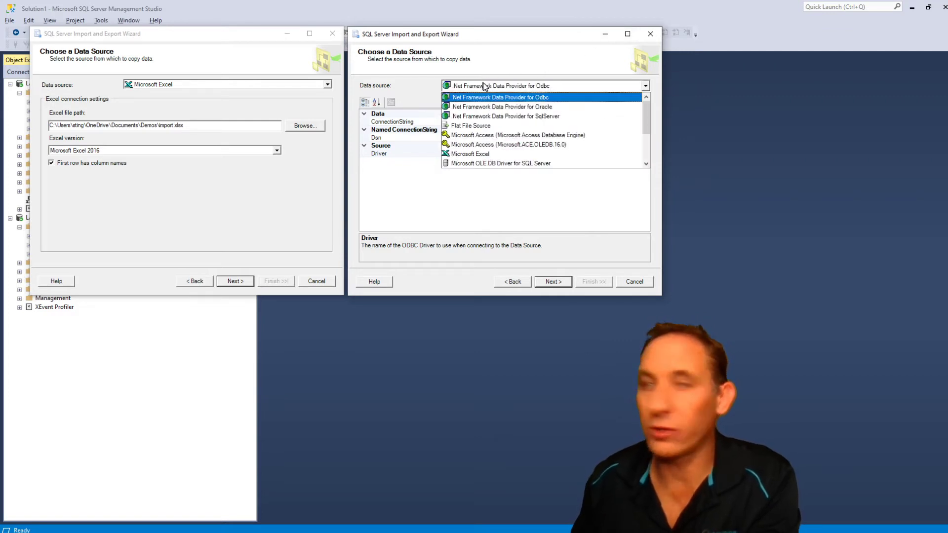
pyautogui.click(492, 154)
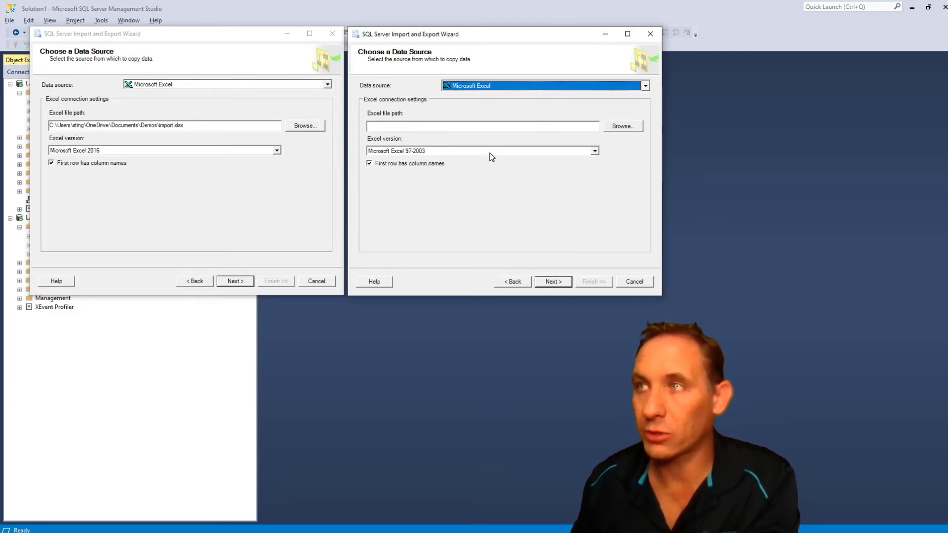
pyautogui.click(612, 128)
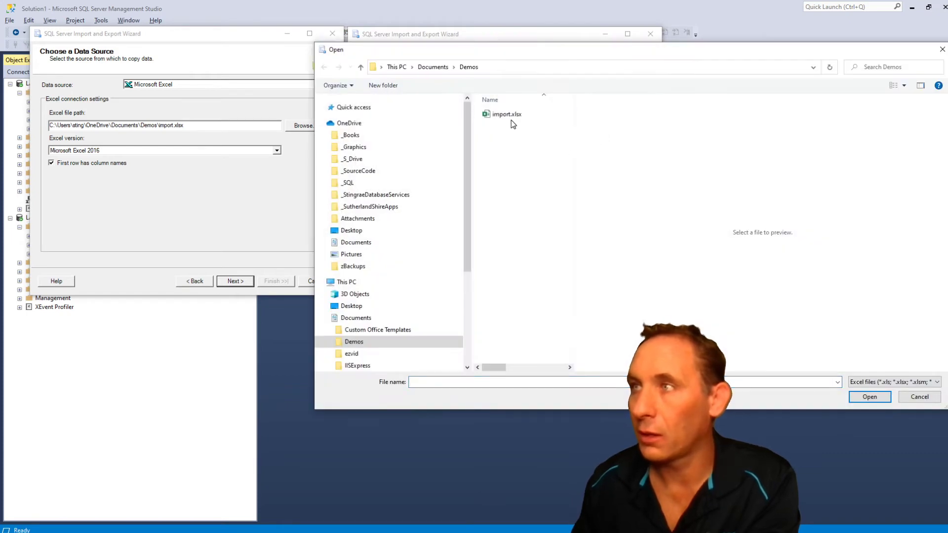
pyautogui.doubleClick(508, 117)
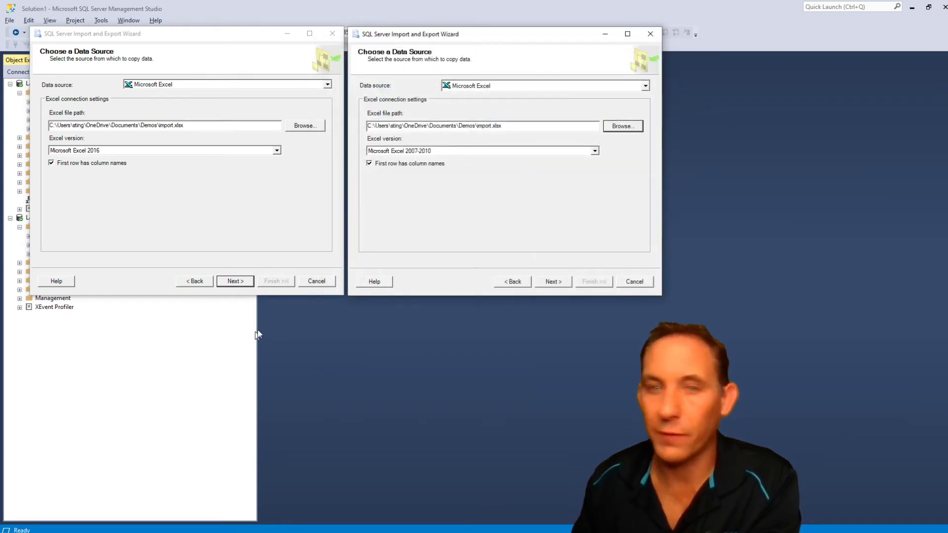
pyautogui.click(314, 282)
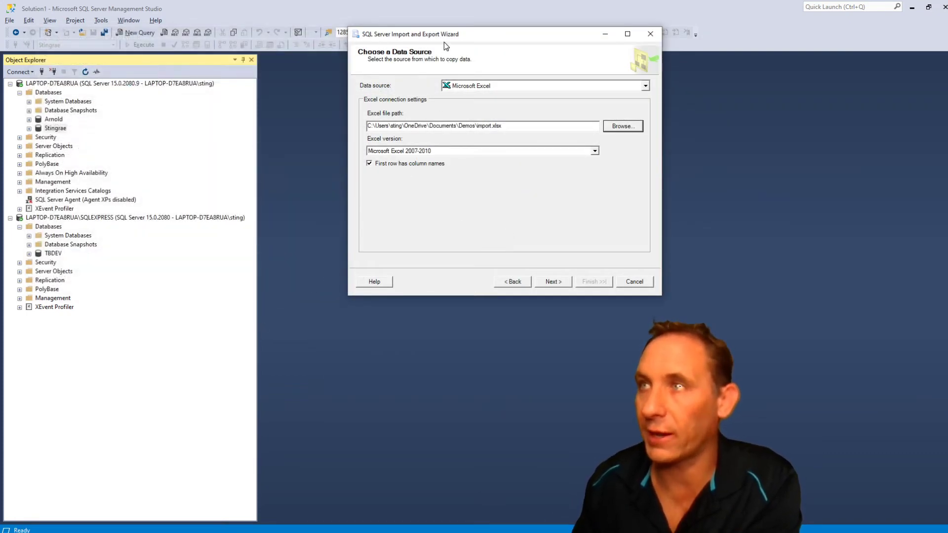
pyautogui.moveTo(444, 35); pyautogui.dragTo(317, 62)
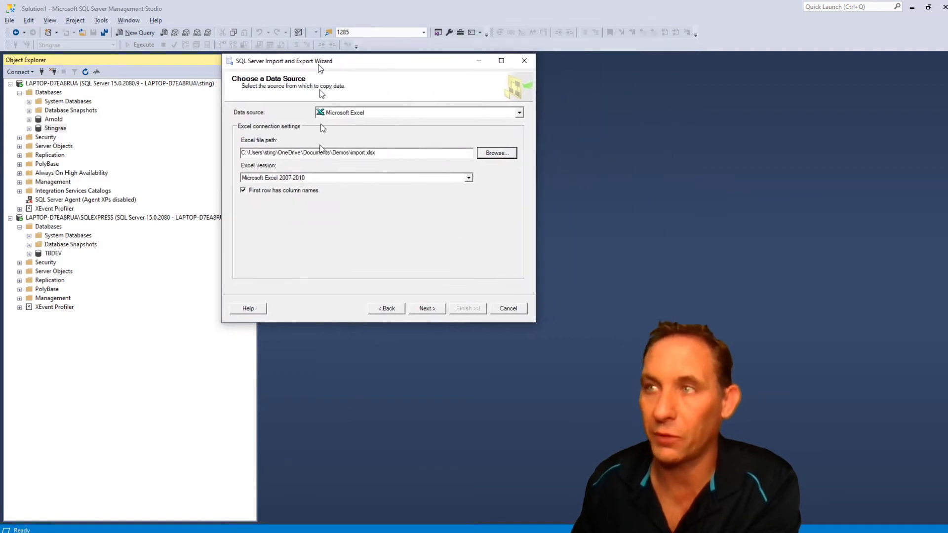
# Set the source's Excel version to Microsoft Excel 2016 and continue to the destination page.
pyautogui.click(426, 307)
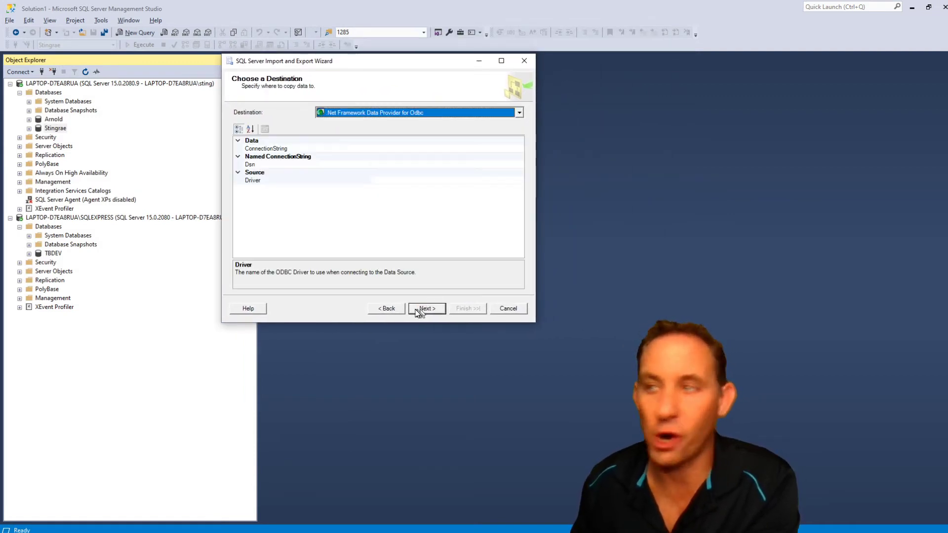
pyautogui.click(385, 309)
pyautogui.click(312, 178)
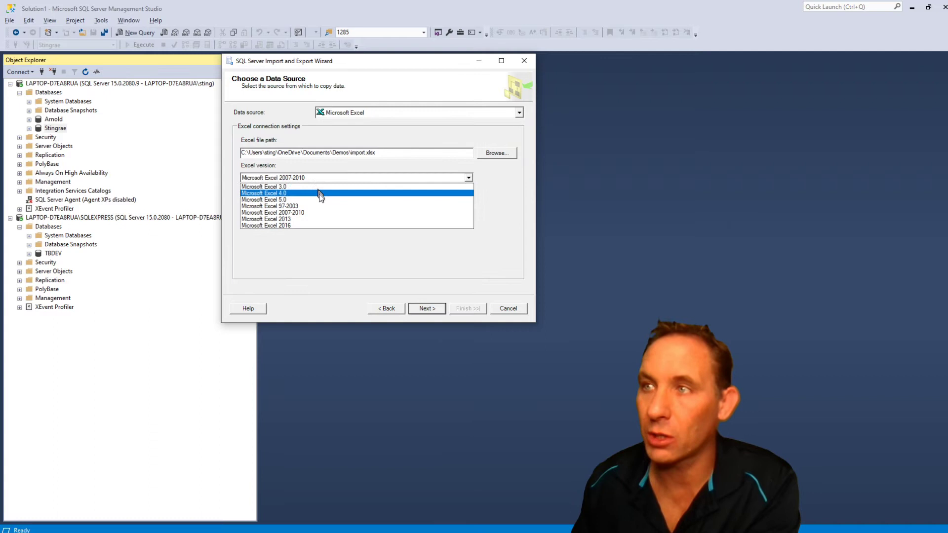
pyautogui.click(325, 226)
pyautogui.click(417, 308)
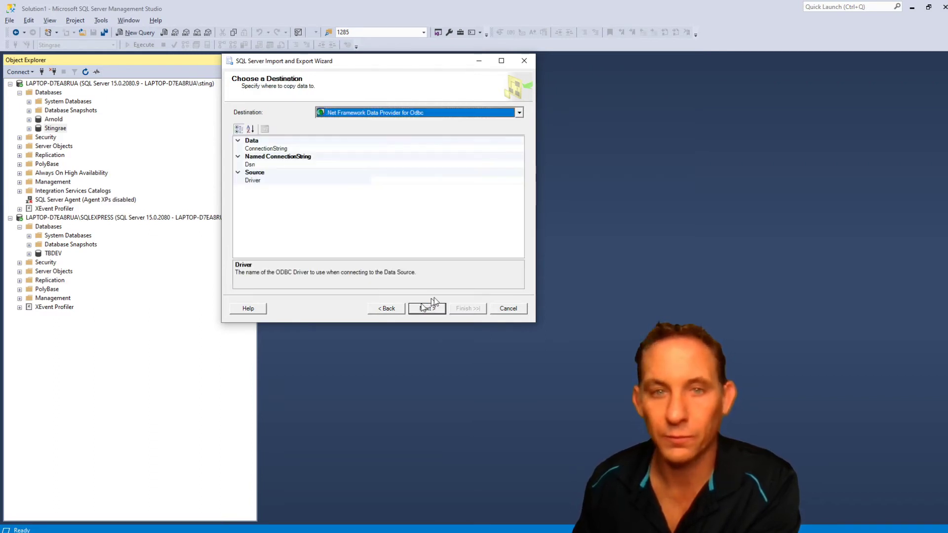
# Return to the data source page, reselect Microsoft Excel 2016 as the version, and go back to the destination page.
pyautogui.click(387, 309)
pyautogui.click(300, 179)
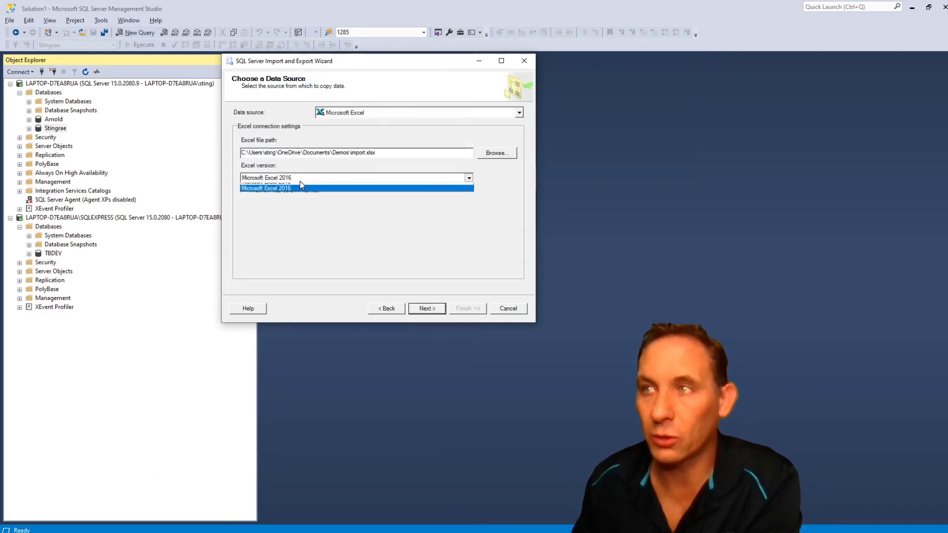
pyautogui.click(286, 228)
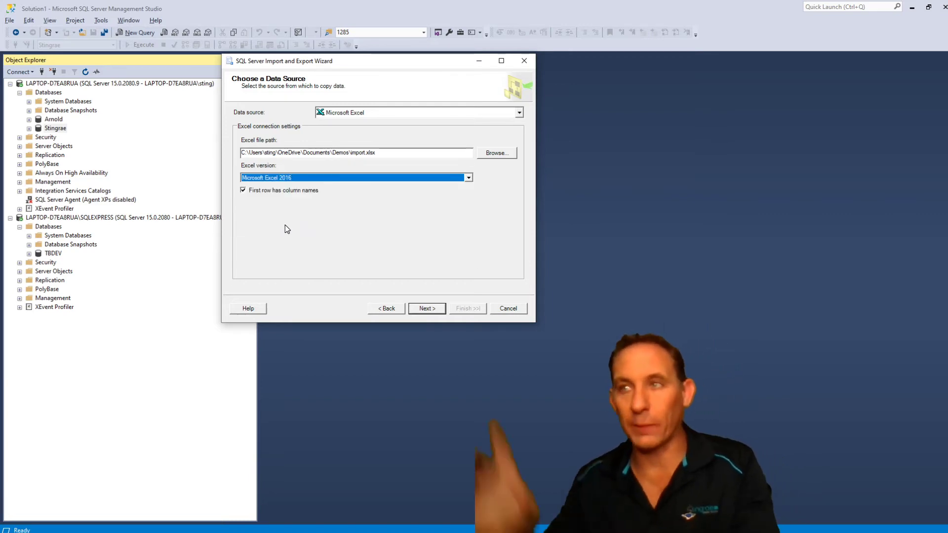
pyautogui.press('super')
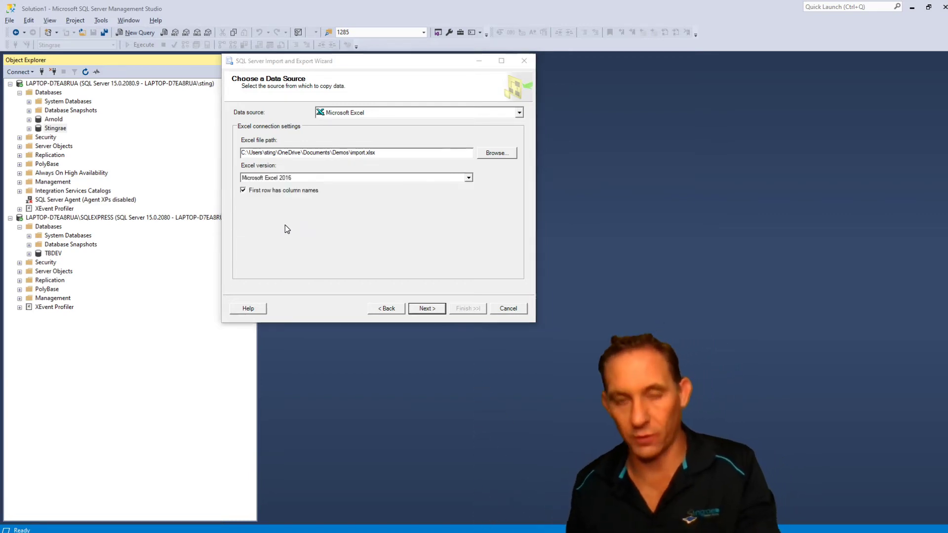
pyautogui.press('Escape')
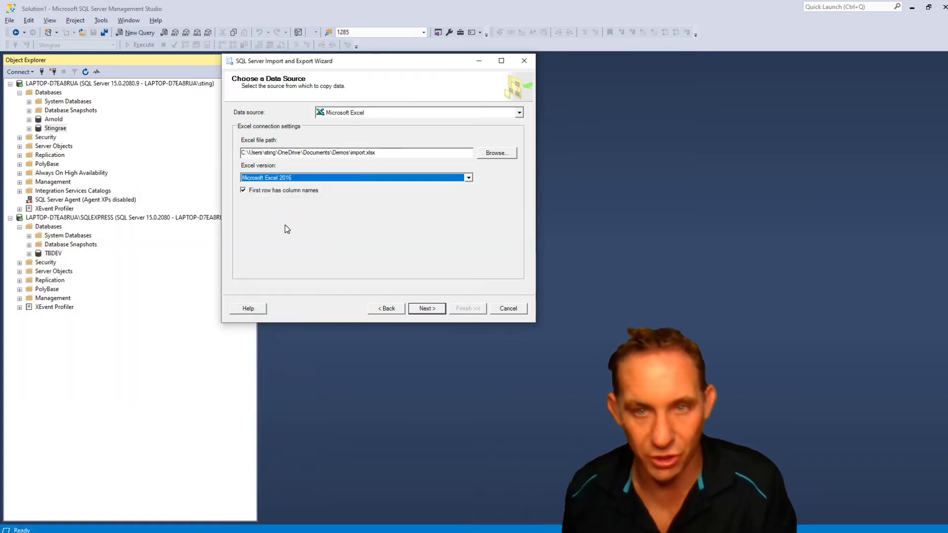
pyautogui.click(427, 308)
# Choose SQL Server Native Client 11.0 as the import destination.
pyautogui.click(382, 113)
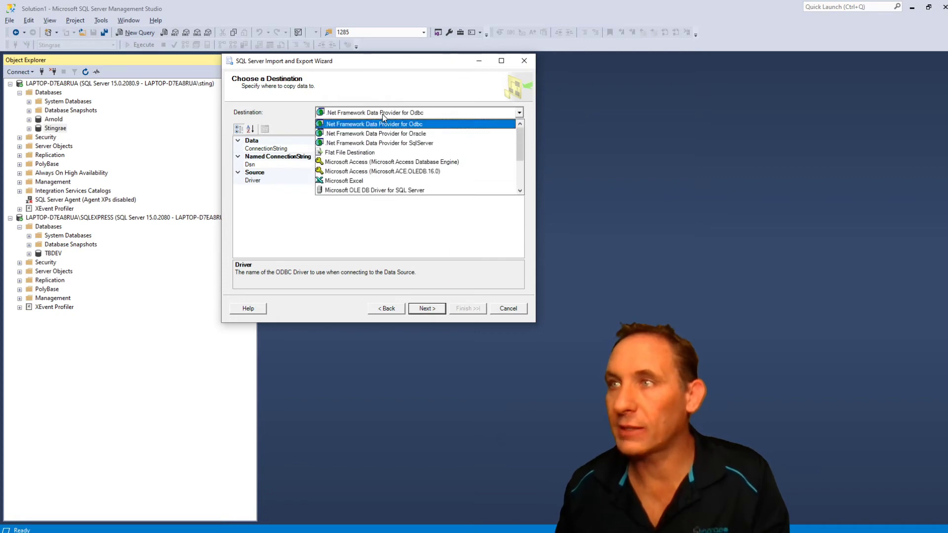
pyautogui.scroll(-2, 390, 178)
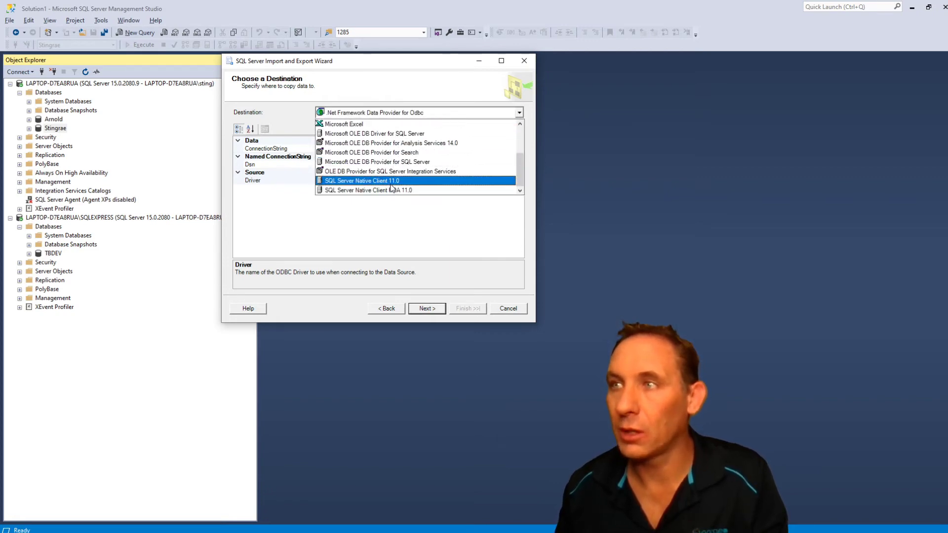
pyautogui.click(391, 181)
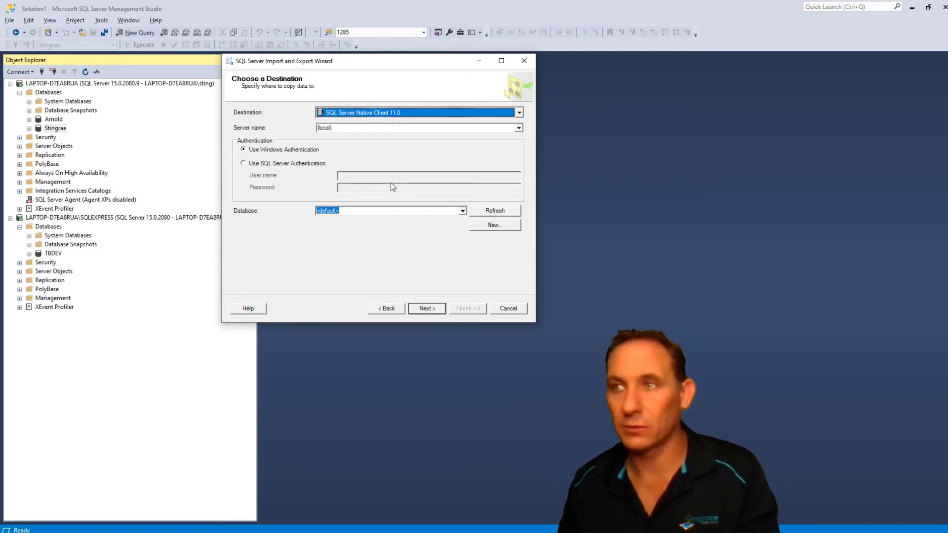
# Look through the available server names and the databases on the (local) server.
pyautogui.click(518, 128)
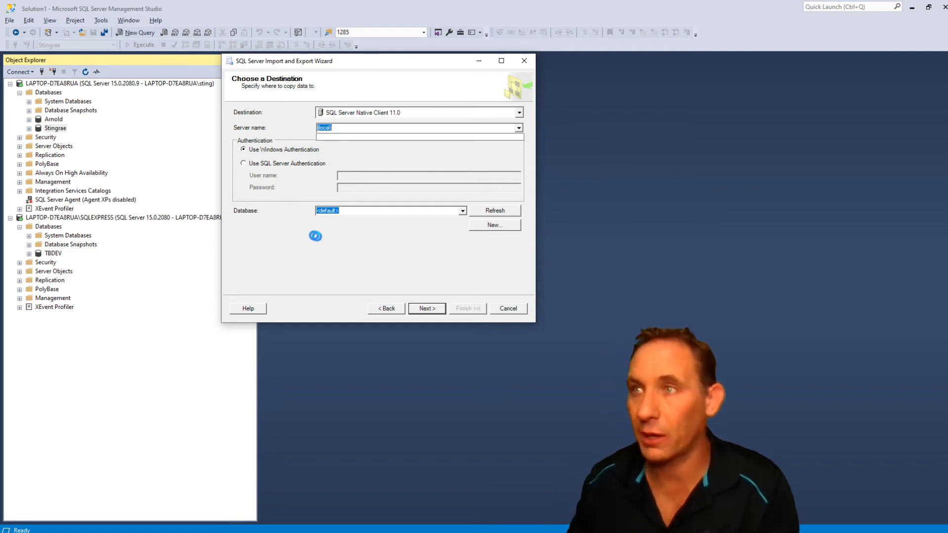
pyautogui.click(463, 211)
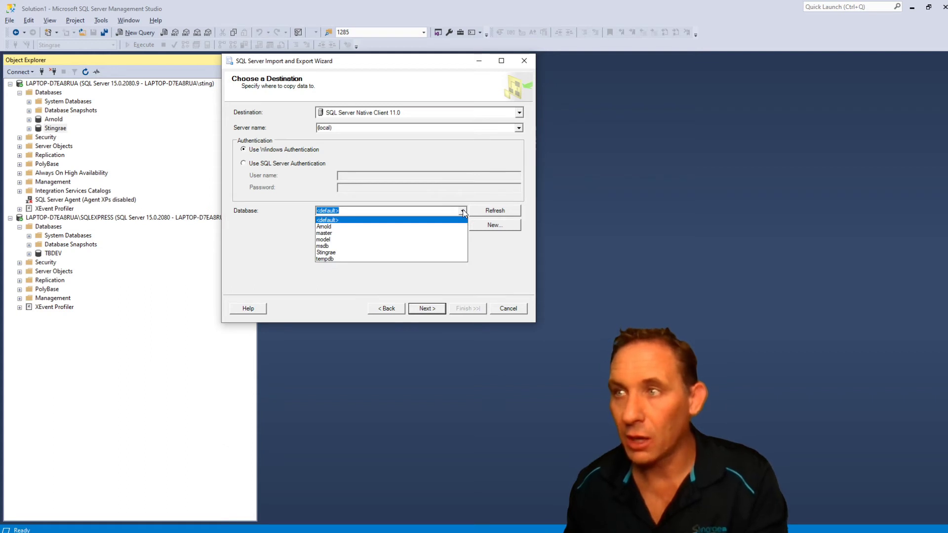
pyautogui.click(464, 213)
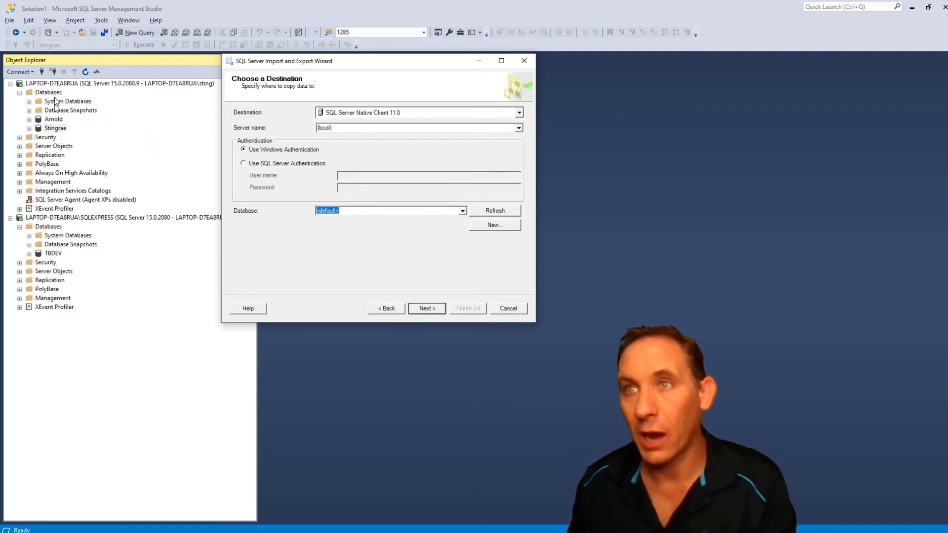
# Return to the import wizard and choose Stingrae as the destination database on the (local) server.
pyautogui.rightClick(56, 129)
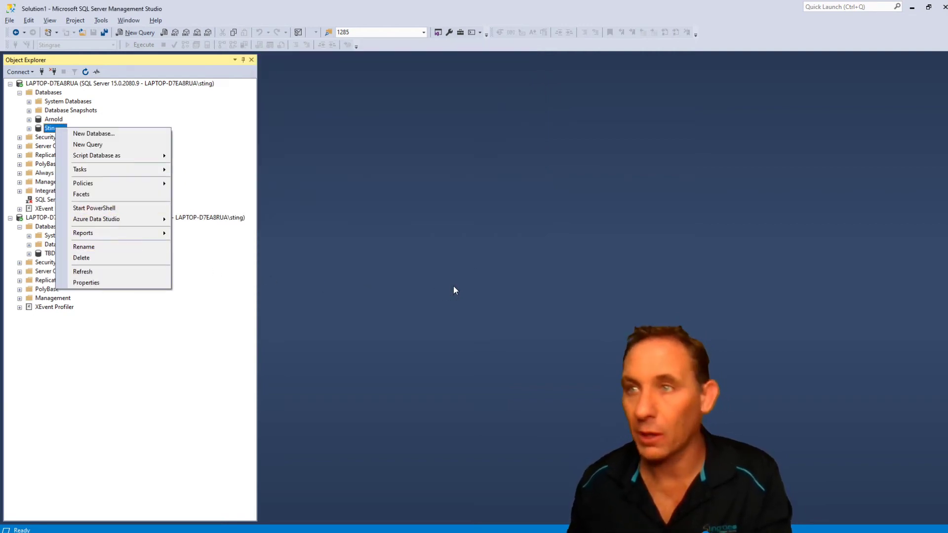
pyautogui.press('super+Tab')
pyautogui.press('super+Tab')
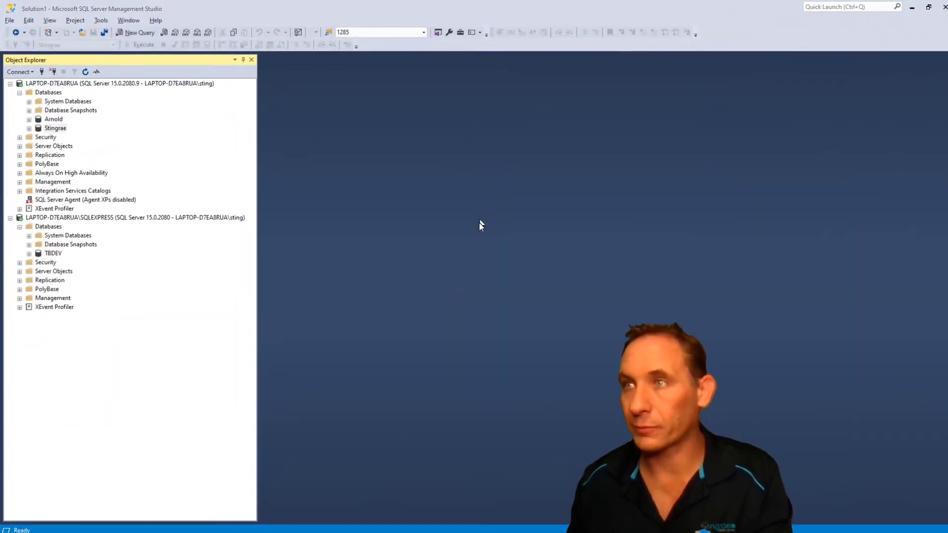
pyautogui.hotkey('alt', 'Tab')
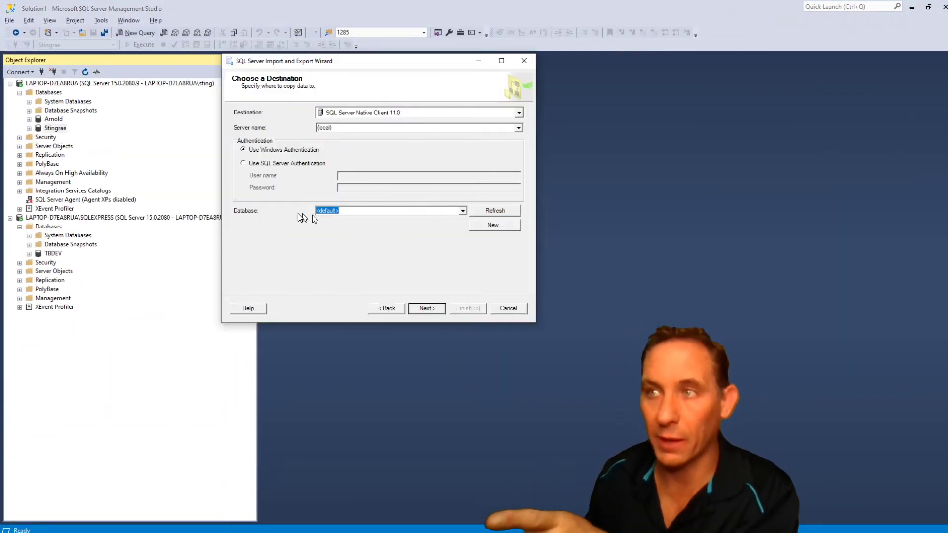
pyautogui.click(462, 211)
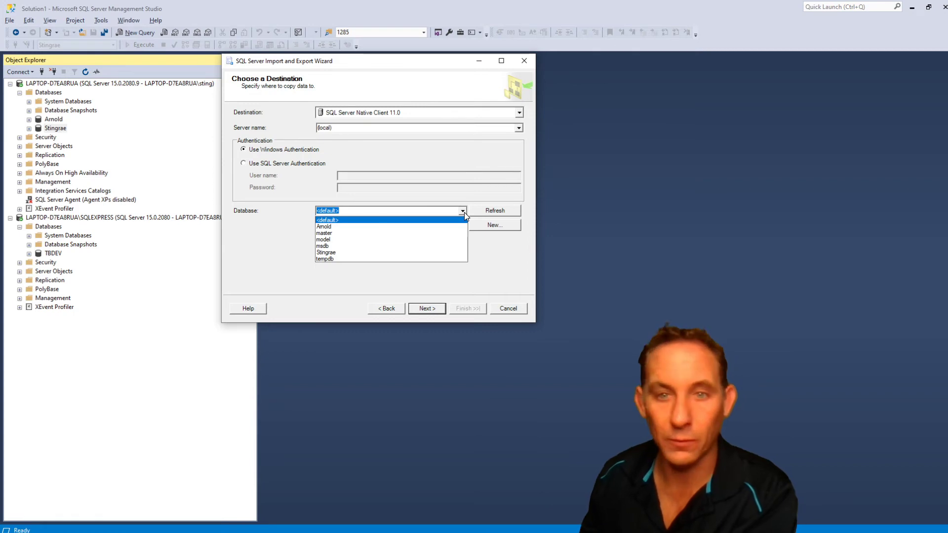
pyautogui.click(384, 253)
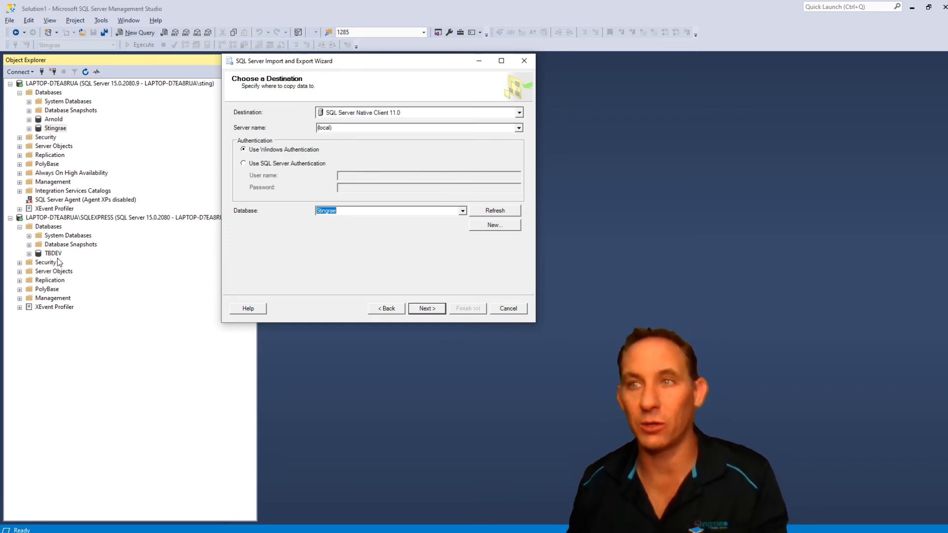
# Check the server name in the Database Engine connection dialog and set the destination server name to LAPTOP-D7EA8RUA.
pyautogui.click(64, 217)
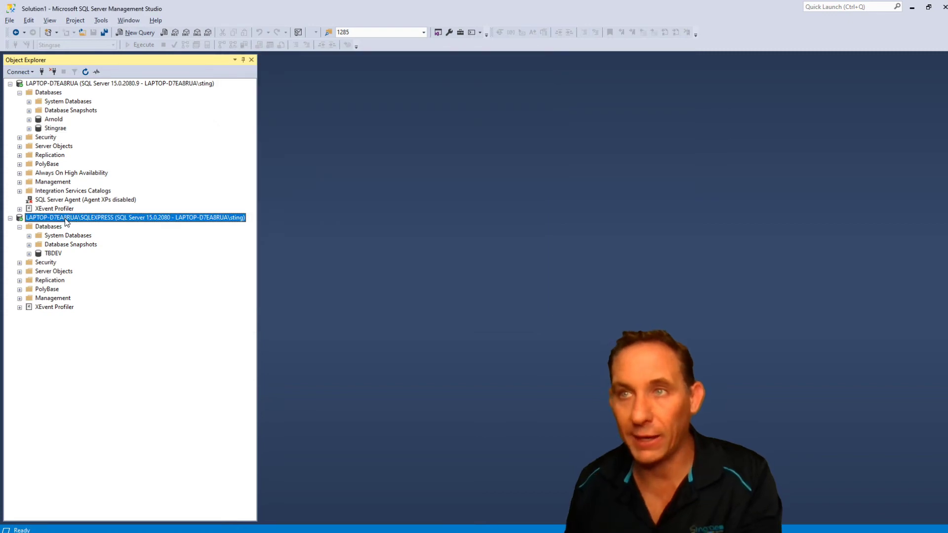
pyautogui.click(28, 72)
pyautogui.click(30, 83)
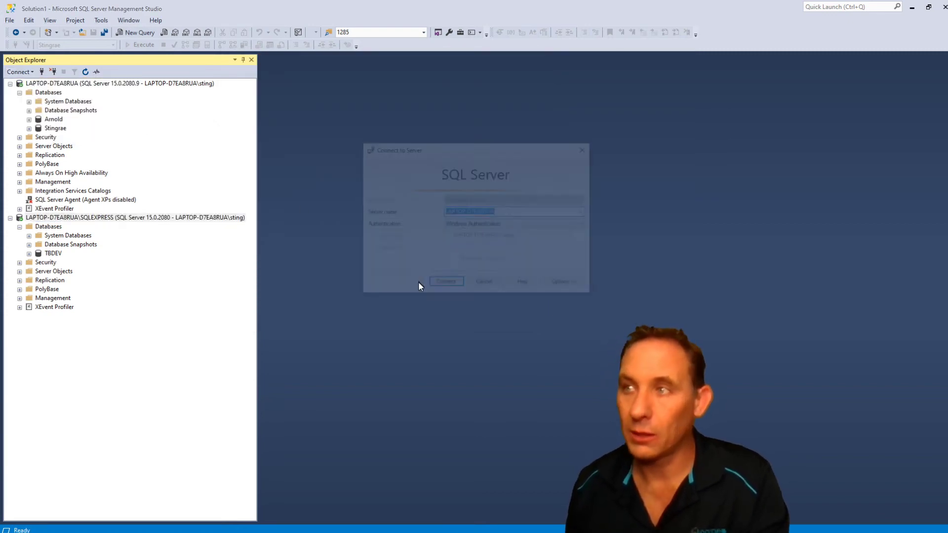
pyautogui.press('Escape')
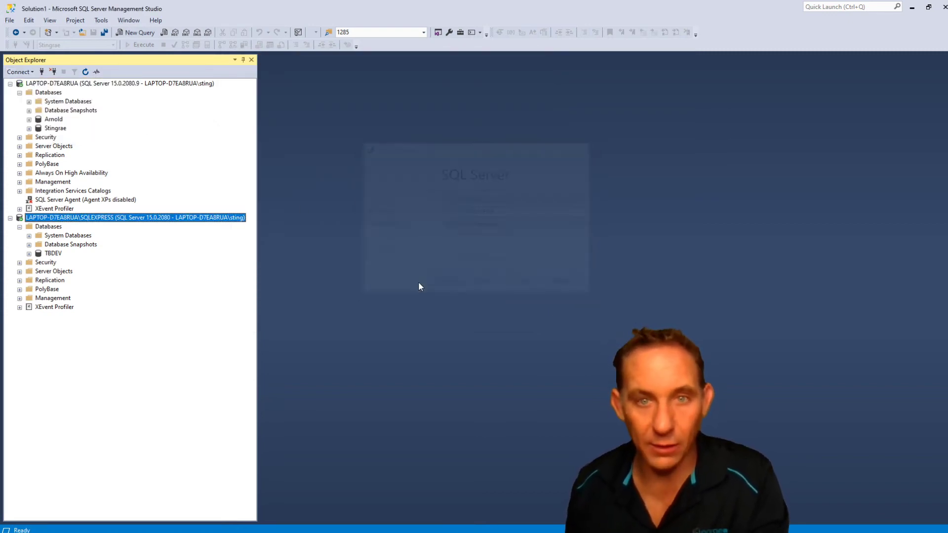
pyautogui.hotkey('alt', 'Tab')
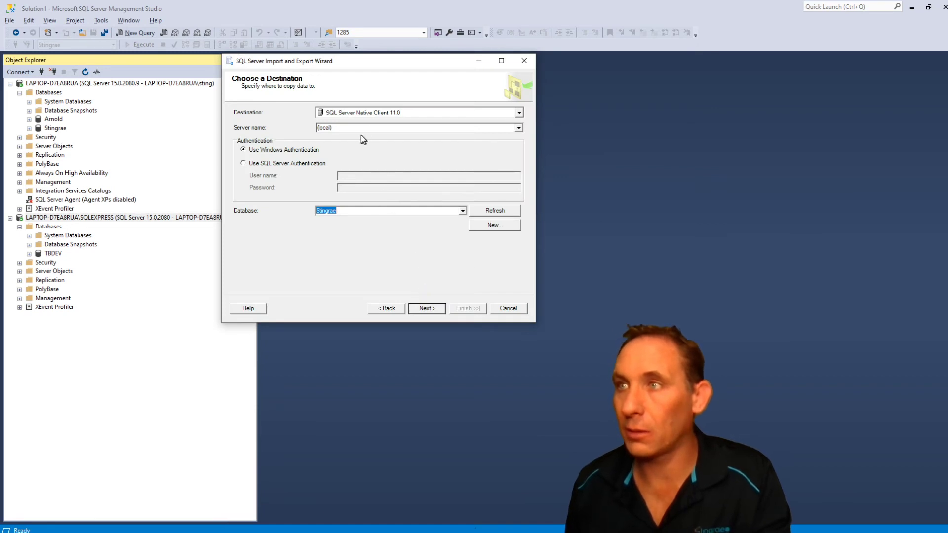
pyautogui.doubleClick(357, 127)
pyautogui.write('LAPTOP-D7EA8RUA')
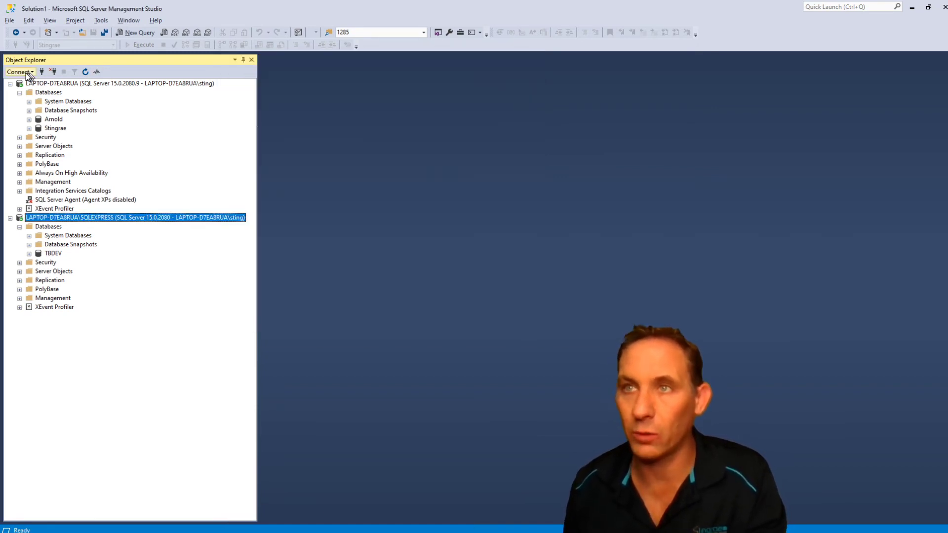
# Set the destination to server LAPTOP-D7EA8RUA\SQLEXPRESS, taking the name from the connection dialog, with database TBDEV, and continue.
pyautogui.click(28, 73)
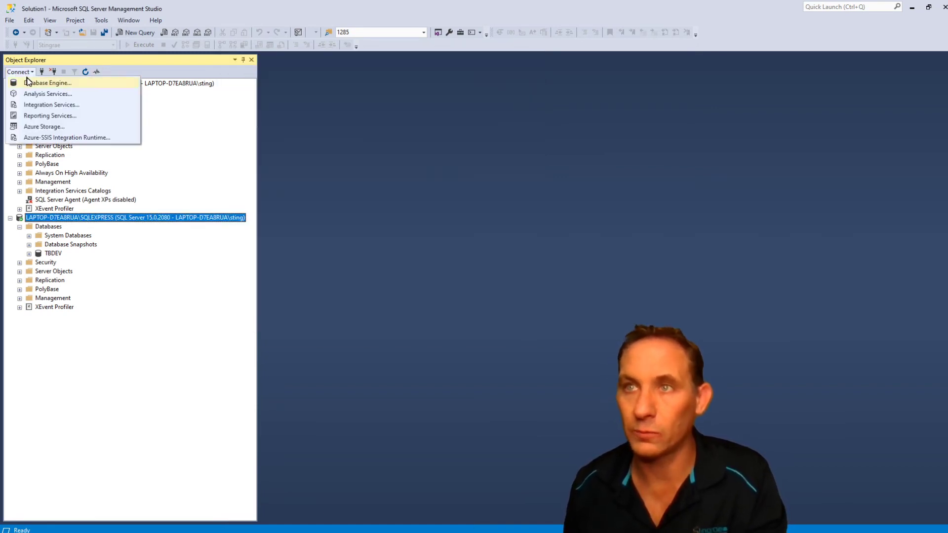
pyautogui.click(39, 81)
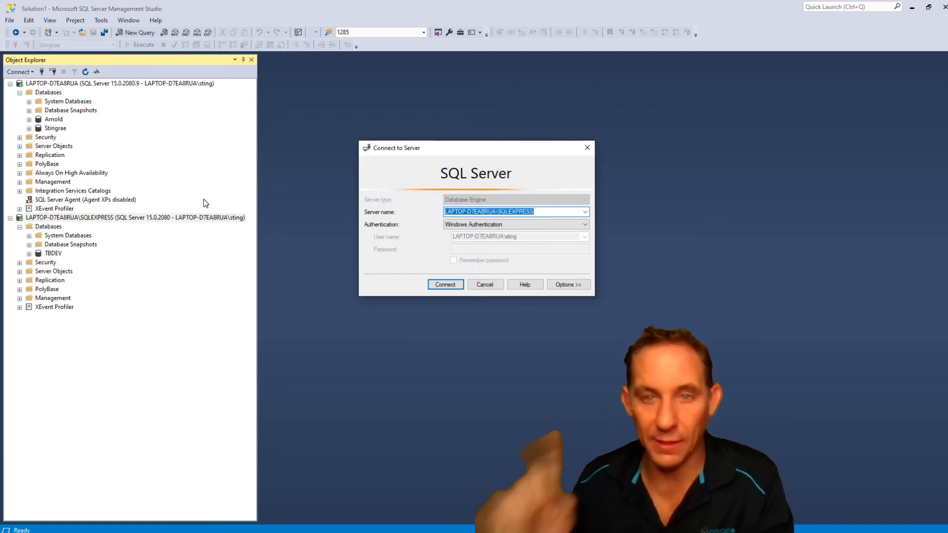
pyautogui.press('Escape')
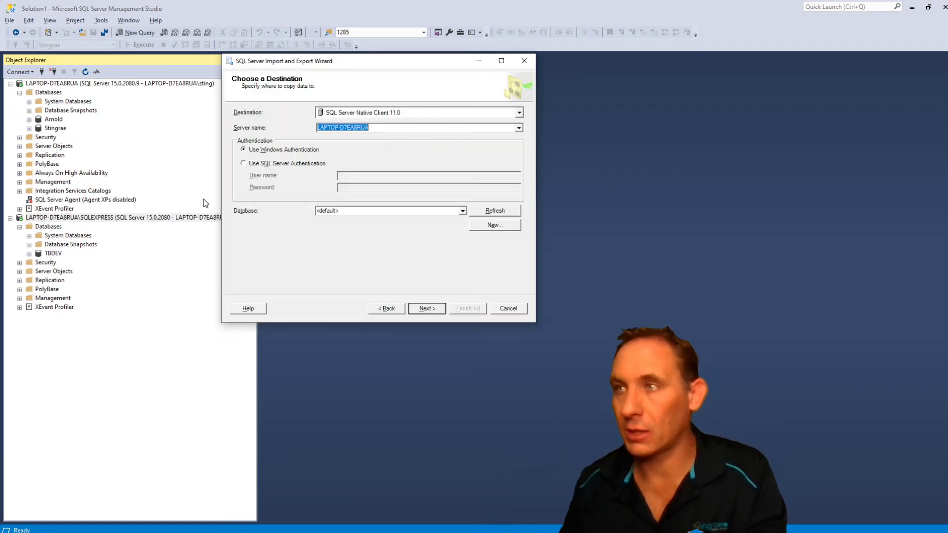
pyautogui.click(463, 211)
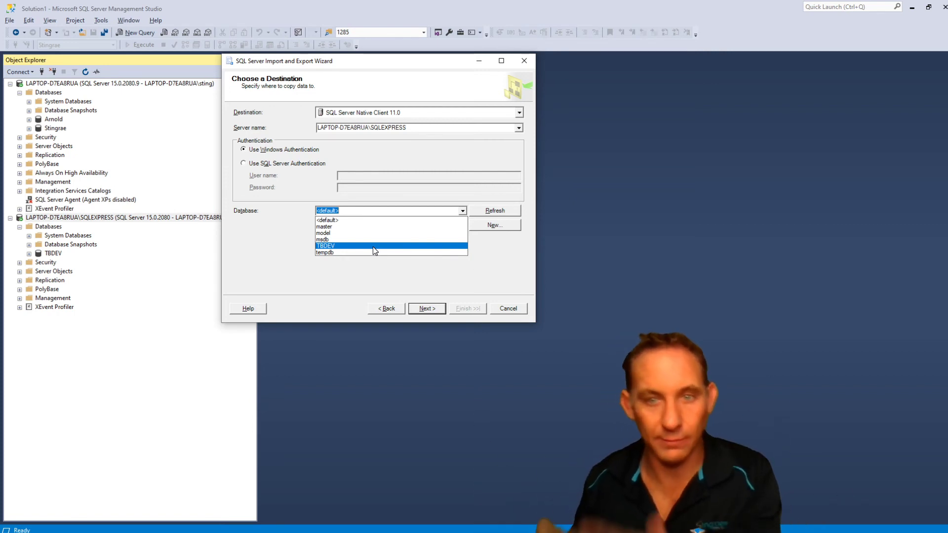
pyautogui.click(372, 247)
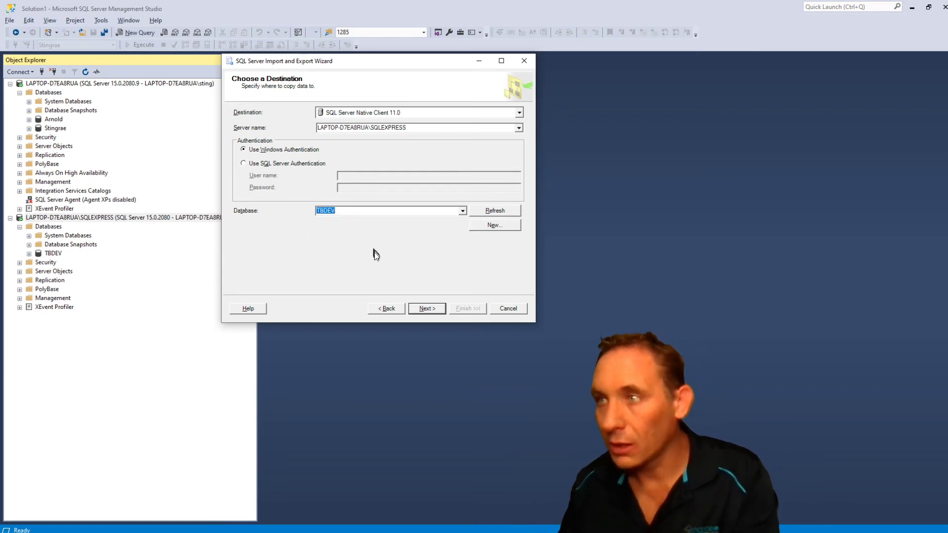
pyautogui.click(427, 308)
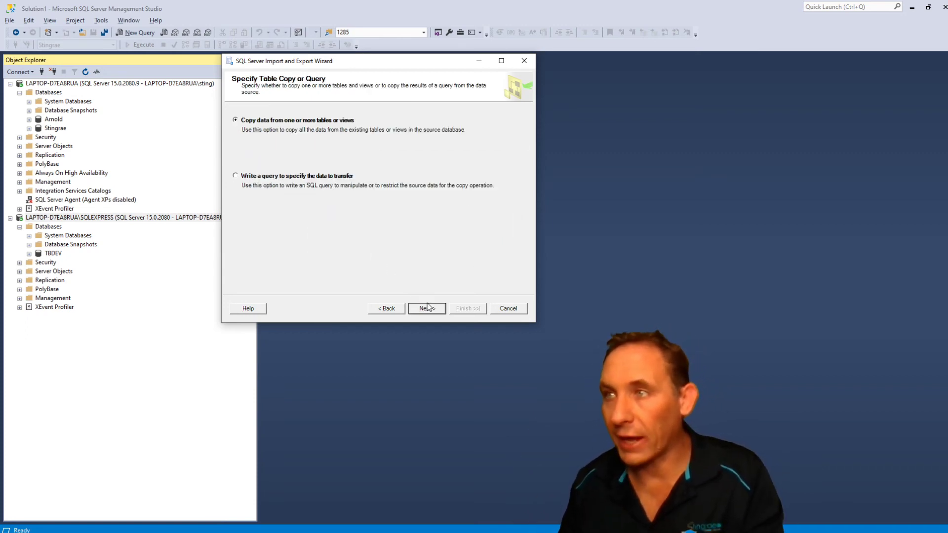
# Accept copying data from tables or views and name the destination table for Sheet1$ PaymentsImport.
pyautogui.click(428, 309)
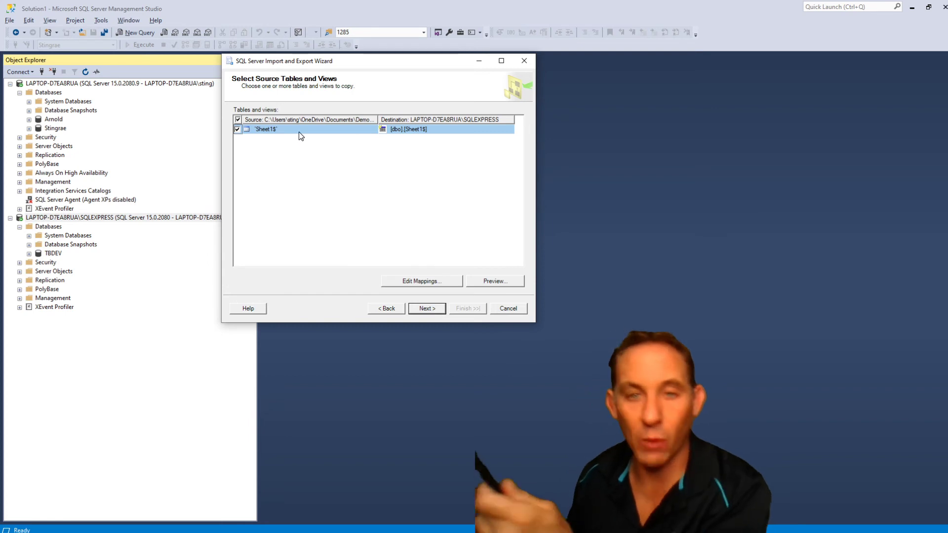
pyautogui.click(443, 130)
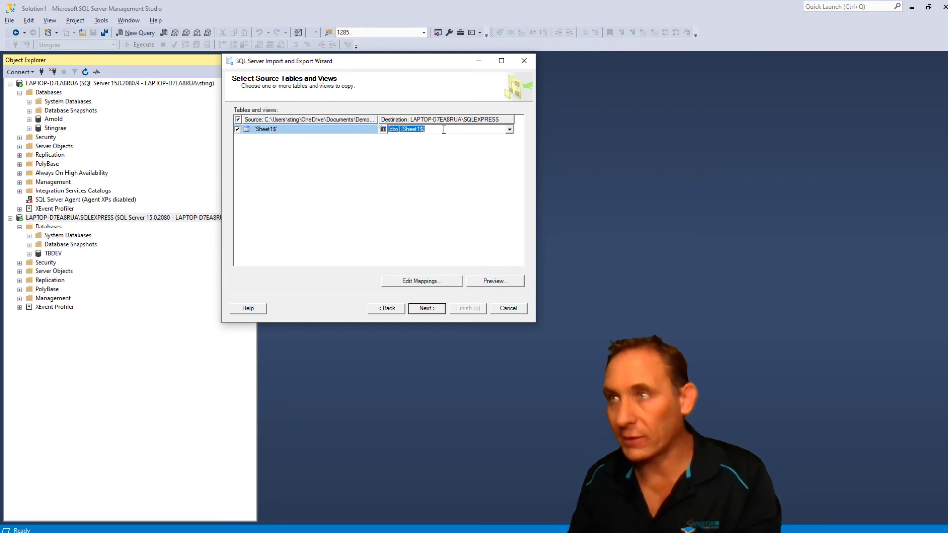
pyautogui.write('Payment')
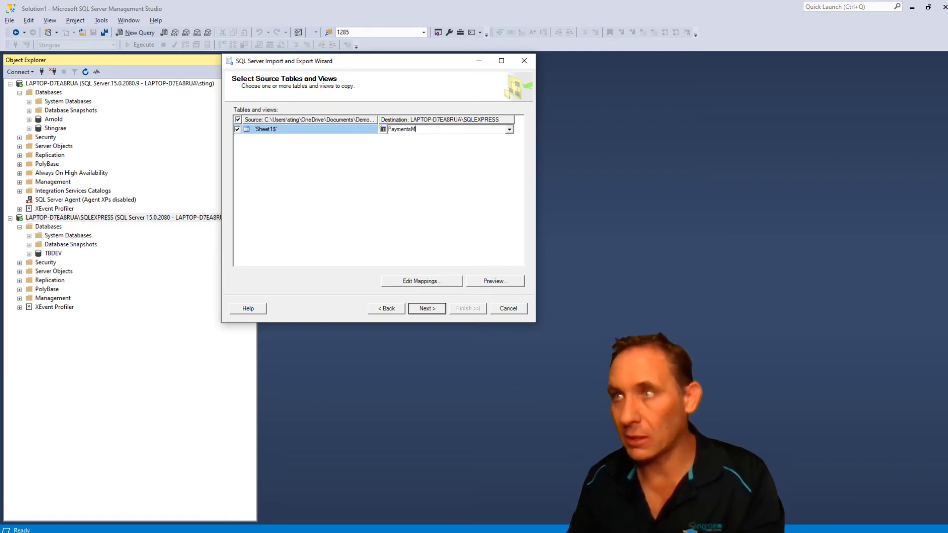
pyautogui.write('s')
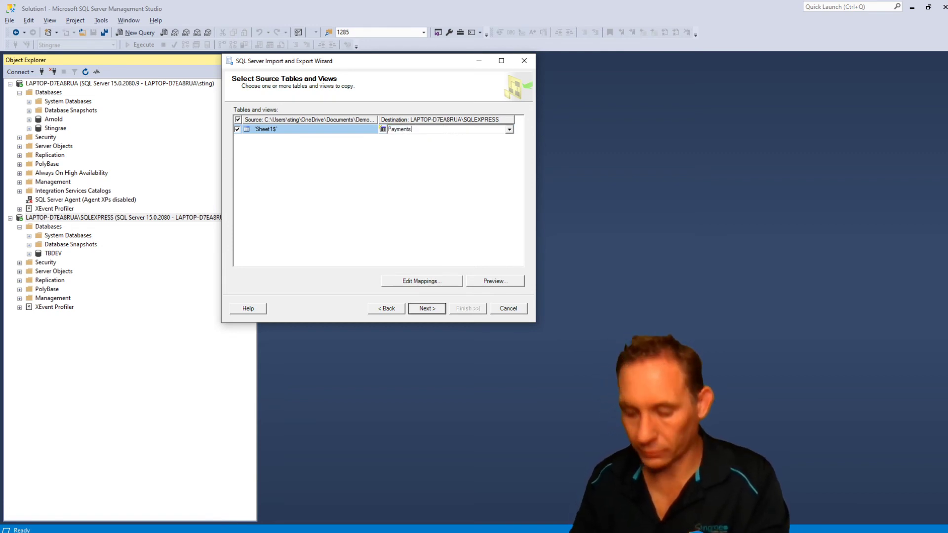
pyautogui.write('Import')
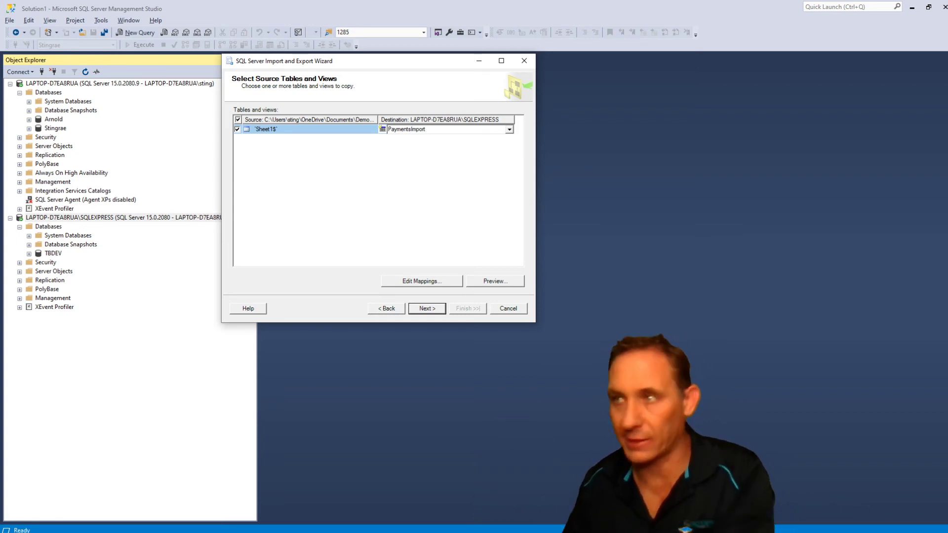
# Examine the column mappings for PaymentsImport and the data types available for AccountID, without changing them.
pyautogui.click(438, 281)
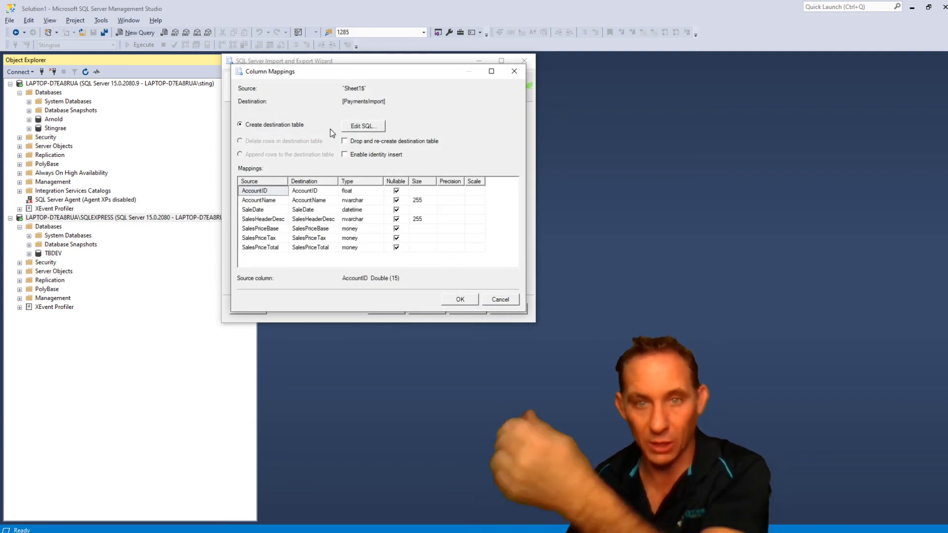
pyautogui.click(360, 195)
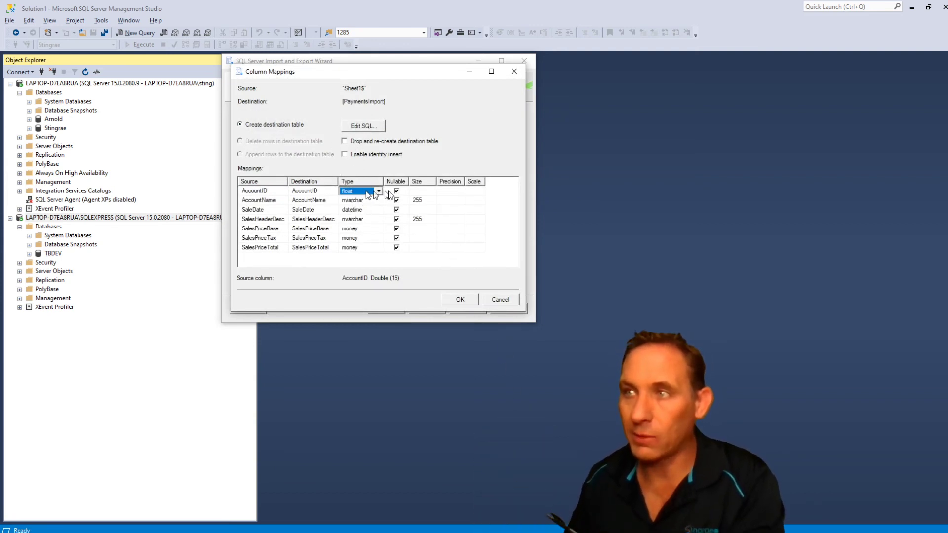
pyautogui.click(377, 191)
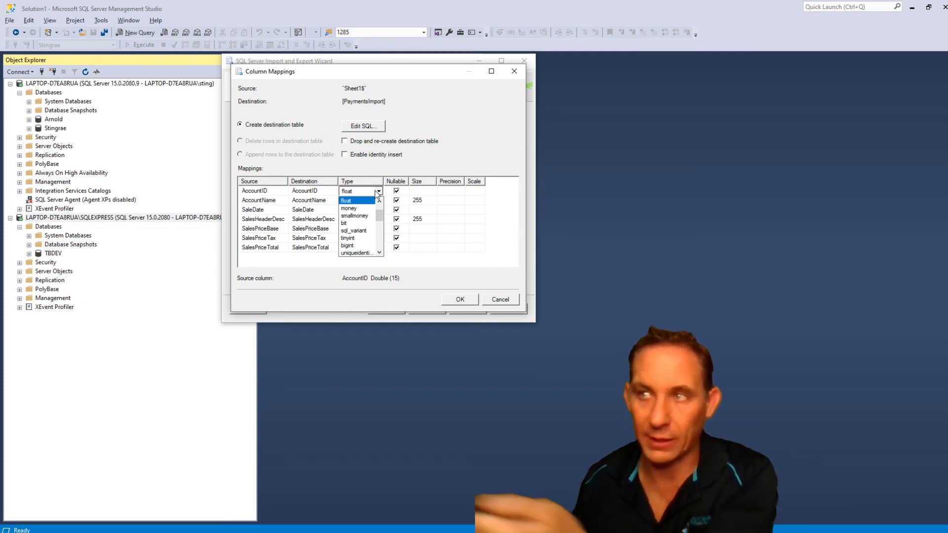
pyautogui.click(375, 191)
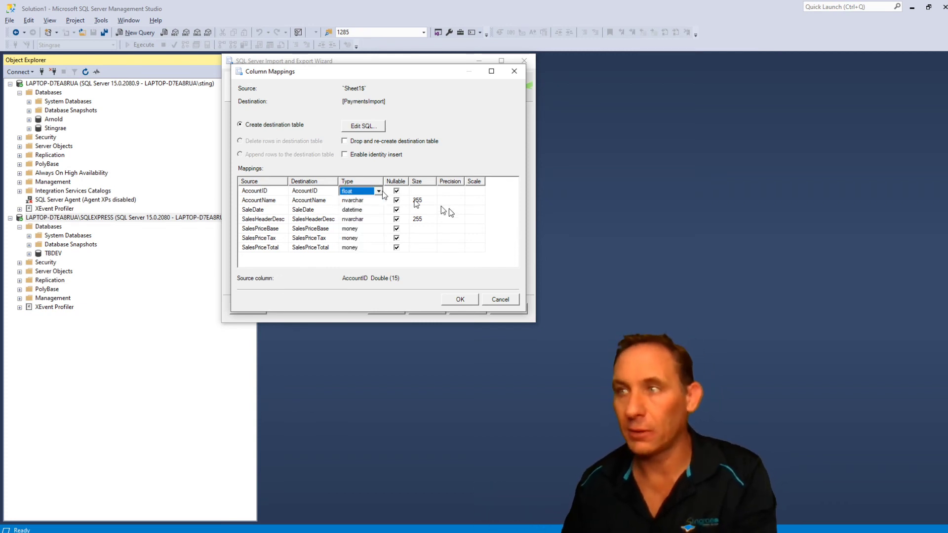
pyautogui.click(500, 299)
# Proceed through the remaining wizard pages and run the import into PaymentsImport.
pyautogui.click(427, 309)
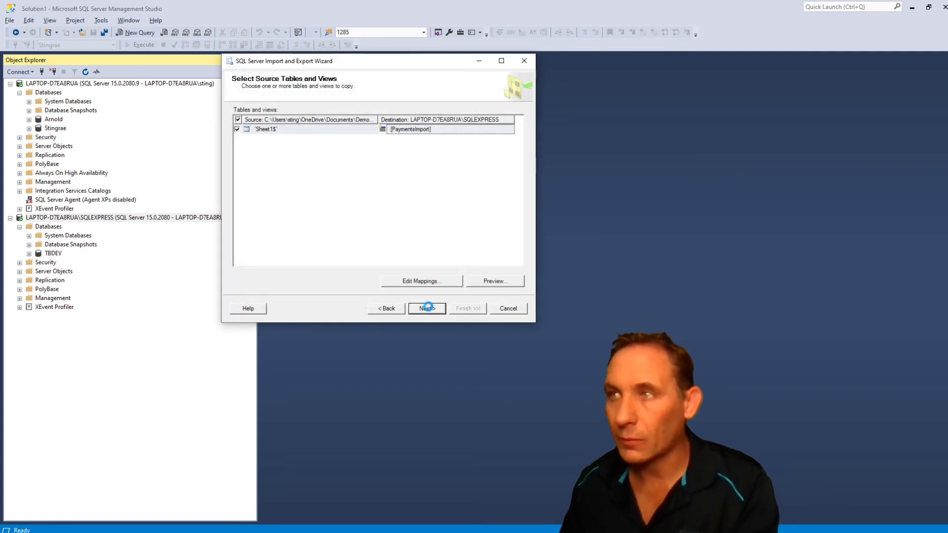
pyautogui.click(427, 309)
pyautogui.click(465, 308)
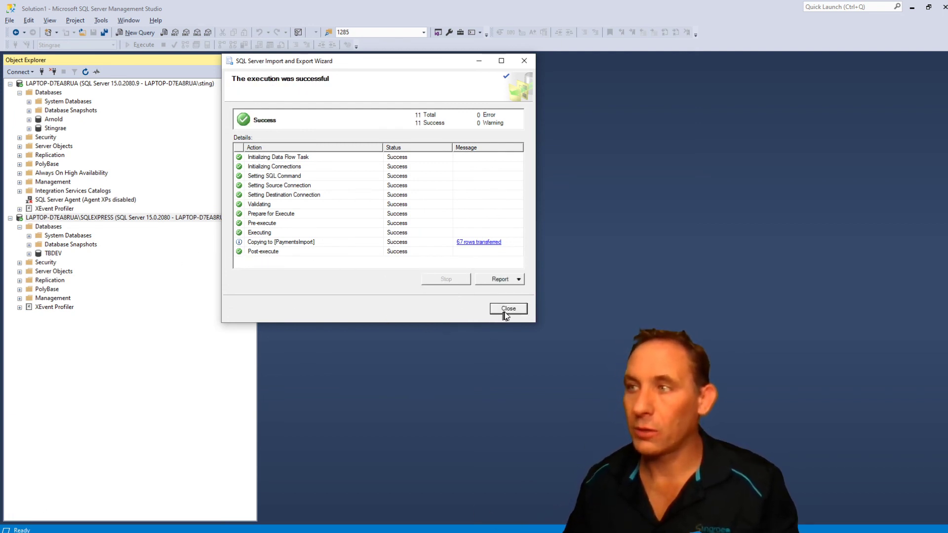
# Start a new query with "select * from" and connect it to the SQLEXPRESS server.
pyautogui.click(139, 32)
pyautogui.write('sel')
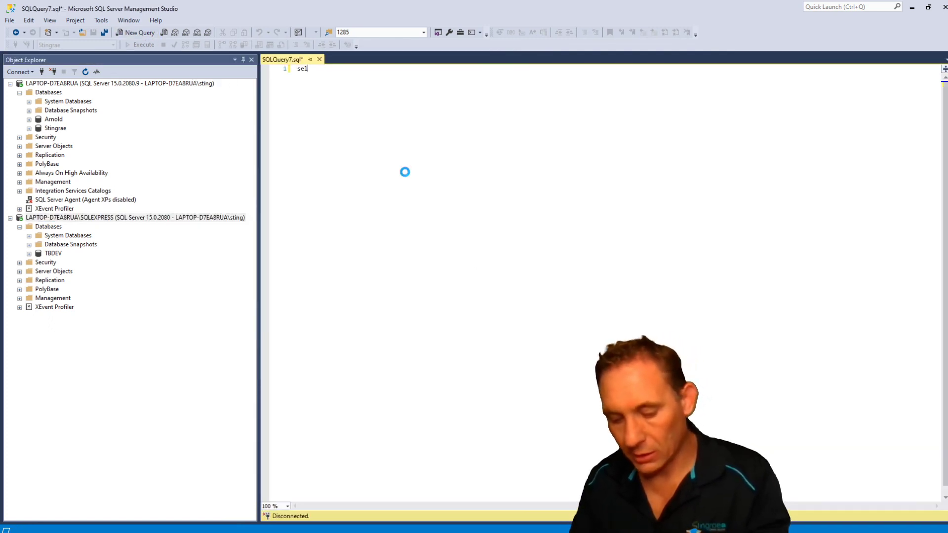
pyautogui.write('ect * from')
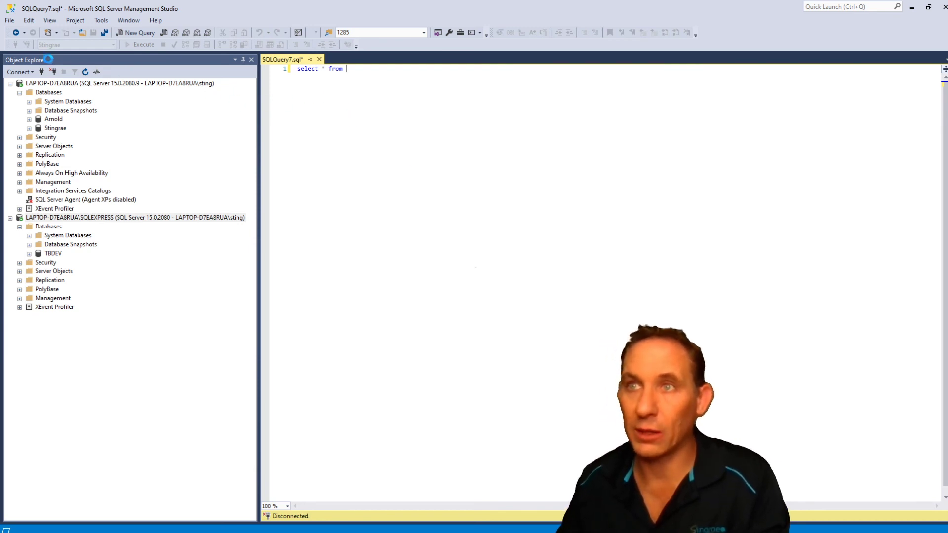
pyautogui.click(27, 45)
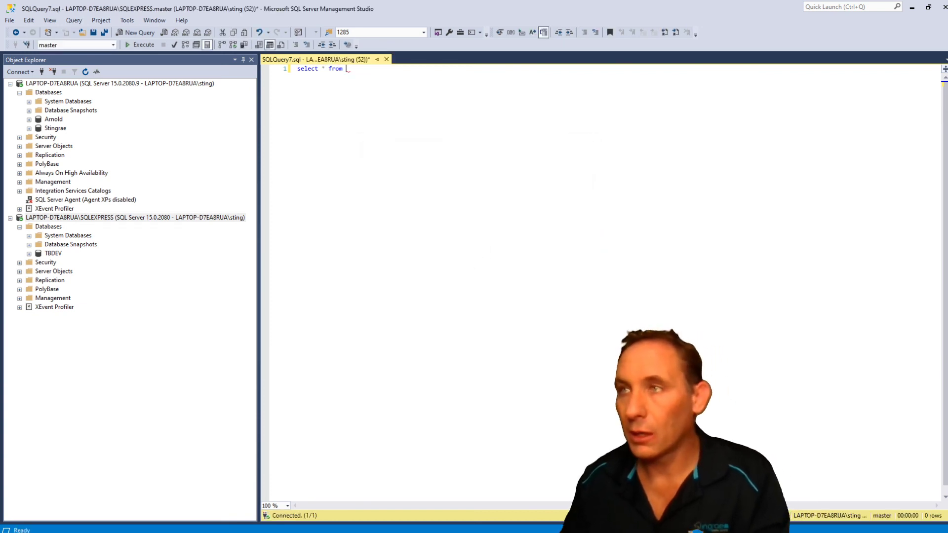
# Switch the query to the TBDEV database, complete it as "select * from PaymentsImport" and execute it.
pyautogui.click(113, 45)
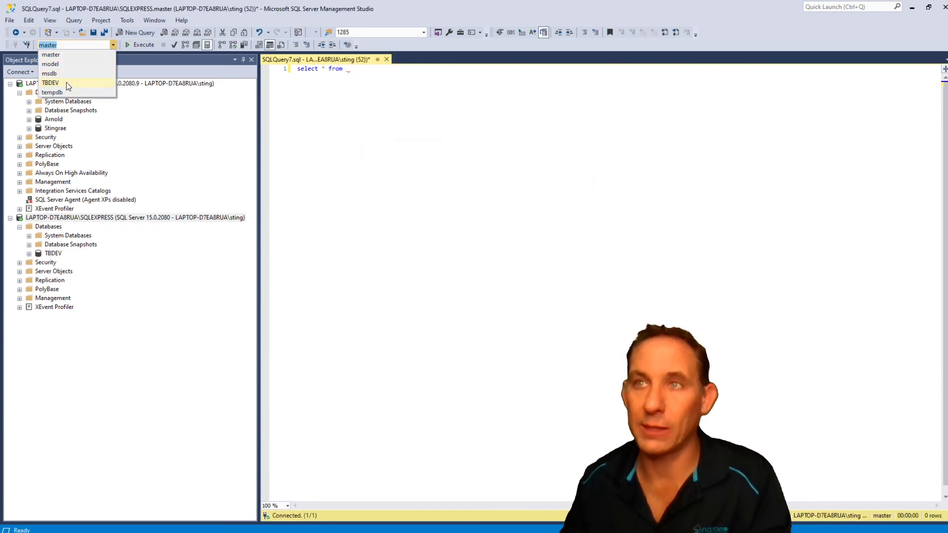
pyautogui.click(67, 82)
pyautogui.write('payment')
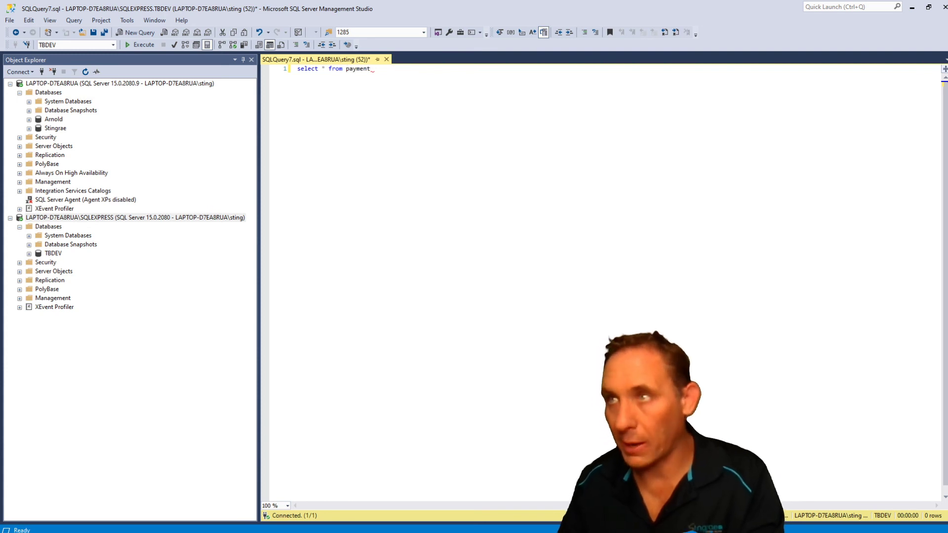
pyautogui.write('simpo')
pyautogui.press('Down')
pyautogui.press('F5')
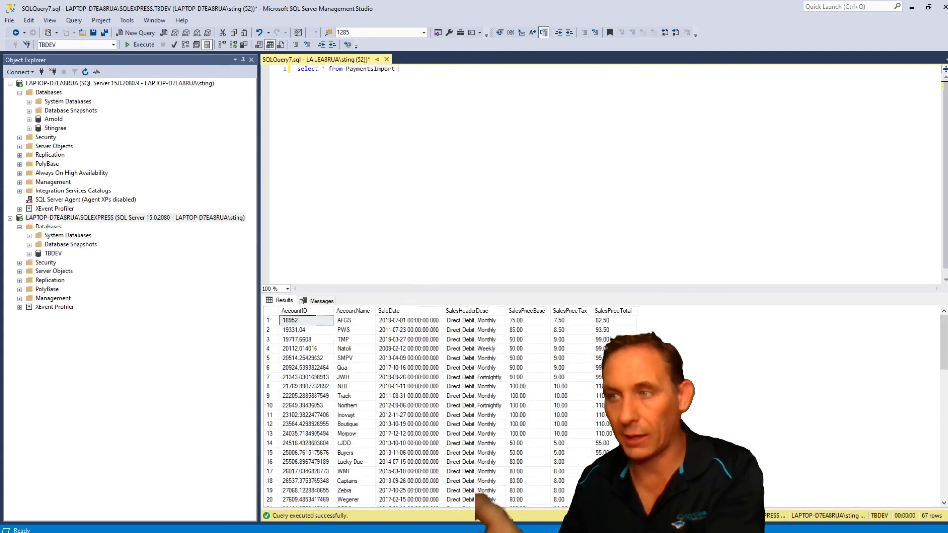